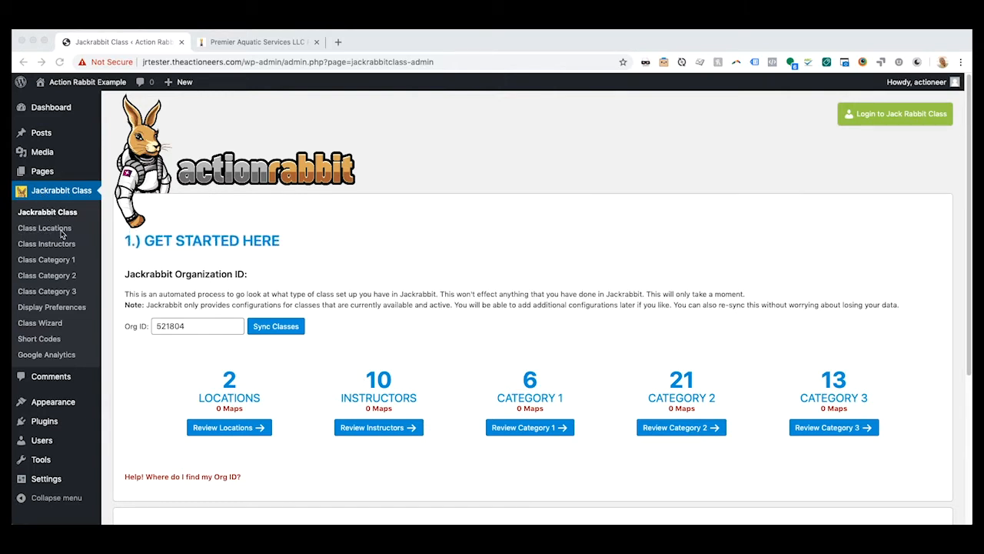
- Open the review of the Jackrabbit class locations and highlight the location mapping status line
{"action": "left_click", "coordinate": [161, 427]}
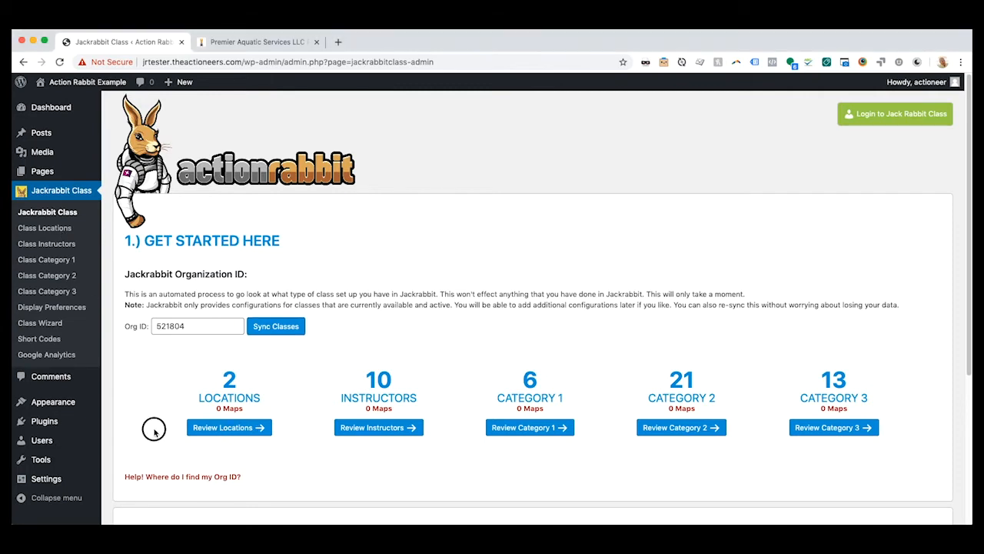
{"action": "left_click", "coordinate": [228, 429]}
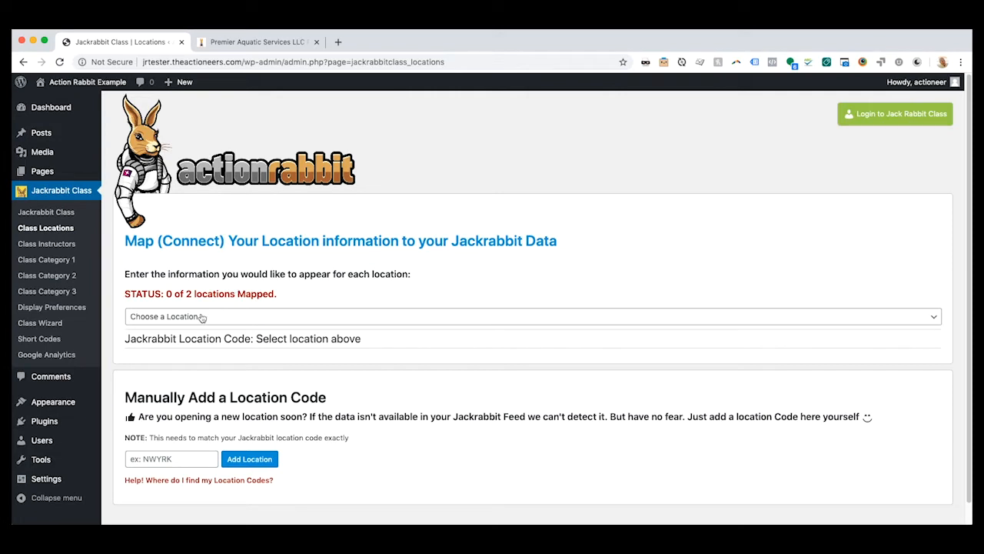
{"action": "left_click_drag", "start_coordinate": [123, 294], "coordinate": [294, 297]}
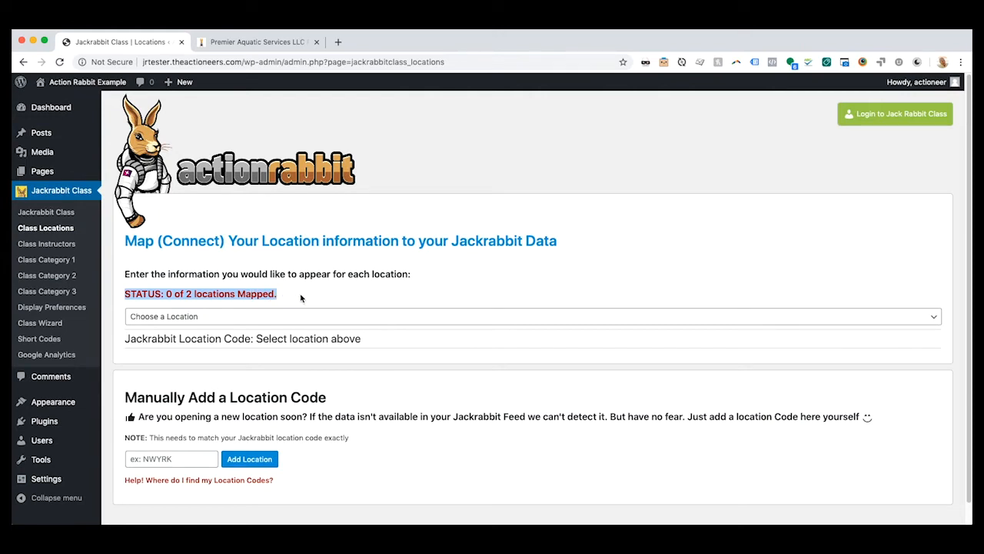
- Choose the ALISO location and set its display name to Aliso Viejo Aquatic Center
{"action": "left_click", "coordinate": [225, 319]}
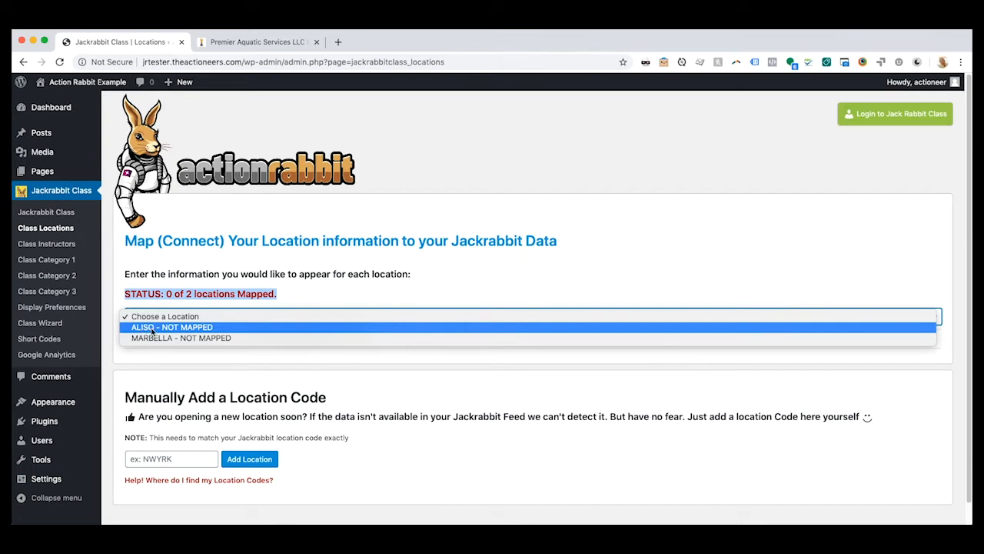
{"action": "left_click", "coordinate": [151, 329]}
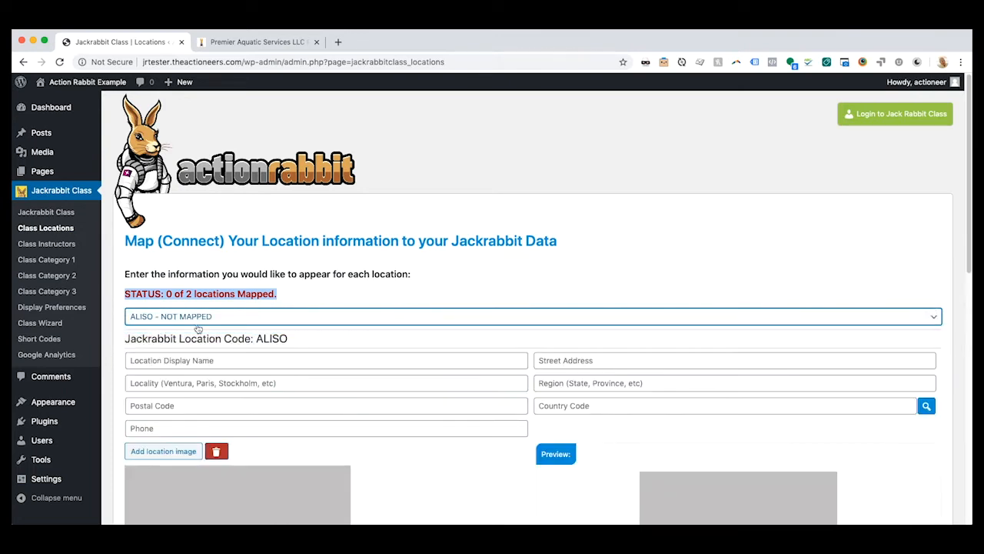
{"action": "left_click", "coordinate": [167, 361]}
{"action": "left_click", "coordinate": [167, 386]}
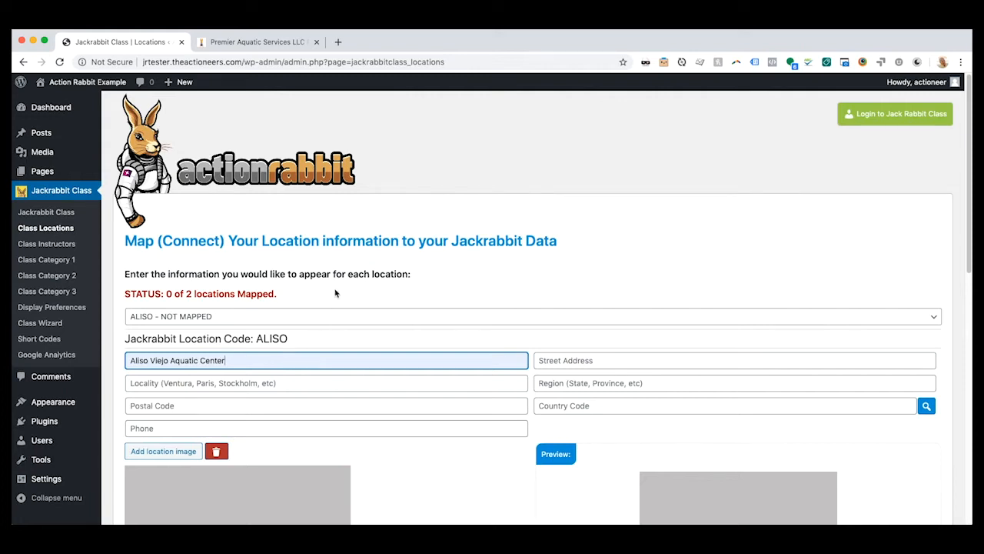
- Try Aliso Viejo Facility as the ALISO display name, and set it back to Aliso Viejo Aquatic Center
{"action": "left_click_drag", "start_coordinate": [239, 361], "coordinate": [103, 360]}
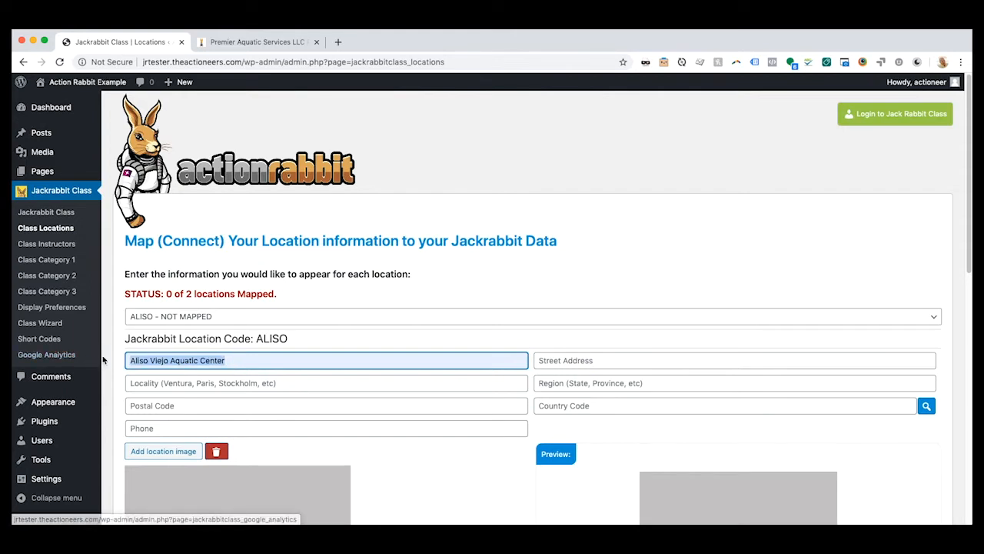
{"action": "type", "text": "Aliso"}
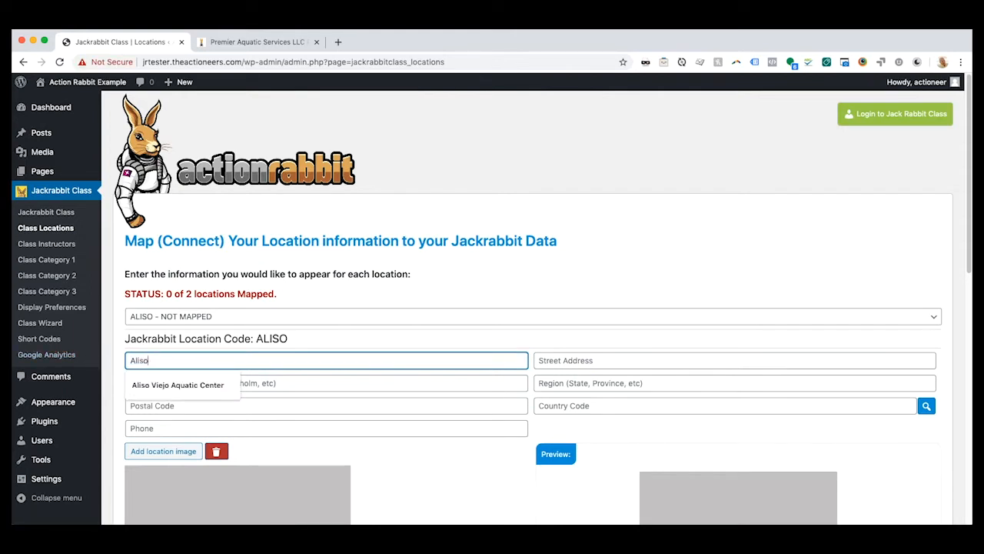
{"action": "type", "text": " Viejo Facility"}
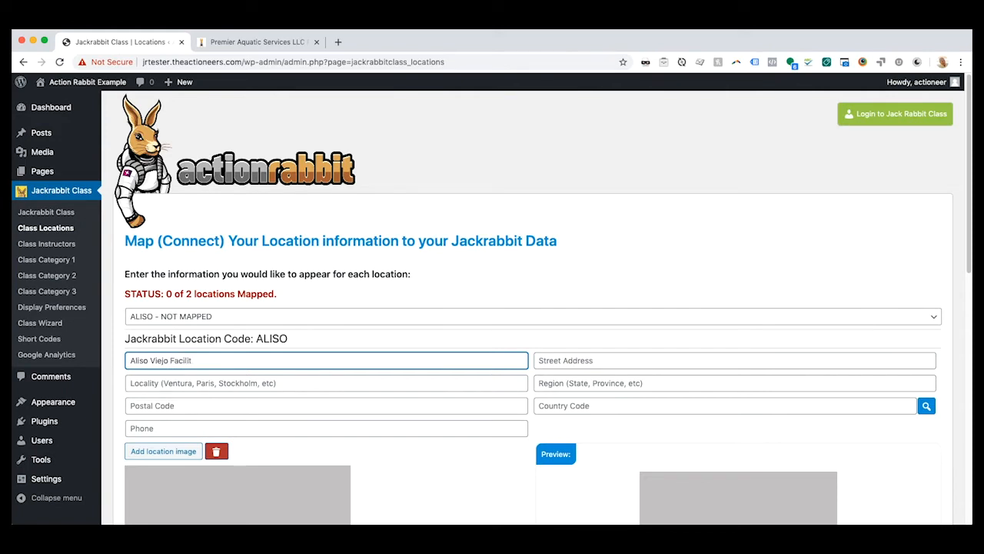
{"action": "key", "text": "BackSpace"}
{"action": "key", "text": "BackSpace"}
{"action": "key", "text": "BackSpace"}
{"action": "key", "text": "BackSpace"}
{"action": "key", "text": "BackSpace"}
{"action": "key", "text": "BackSpace"}
{"action": "key", "text": "BackSpace"}
{"action": "key", "text": "BackSpace"}
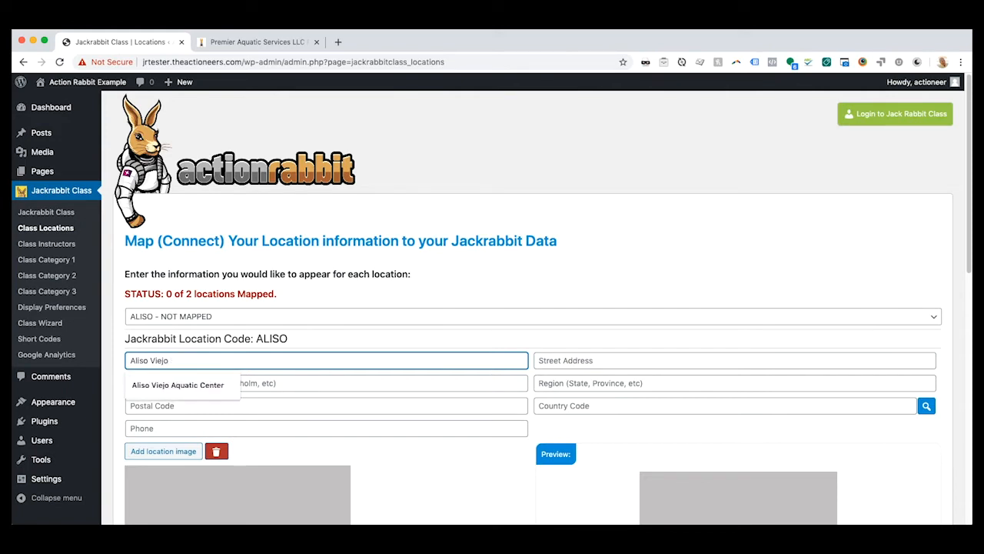
{"action": "left_click", "coordinate": [198, 391]}
- Enter the street address of the ALISO location and set its locality to Aliso Viejo
{"action": "left_click", "coordinate": [610, 362]}
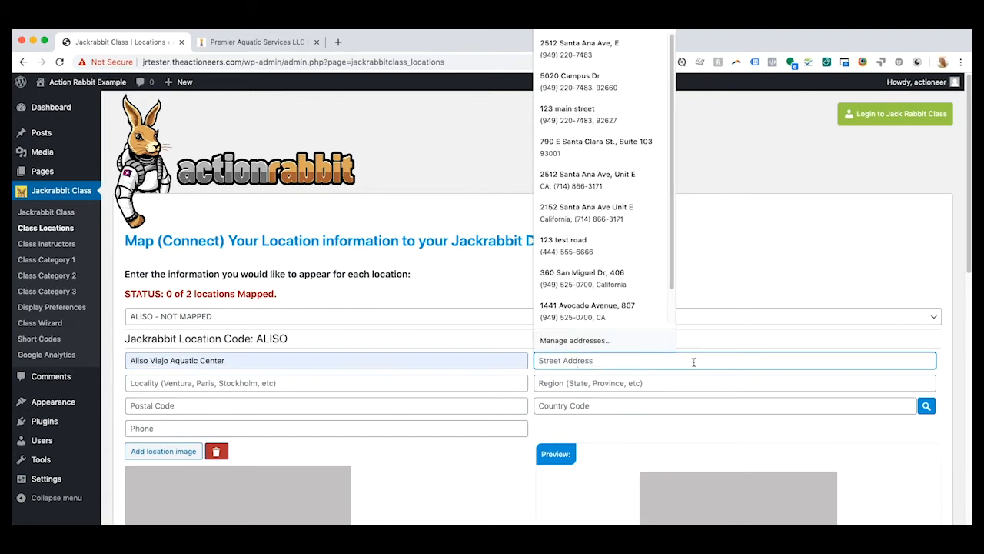
{"action": "type", "text": "666"}
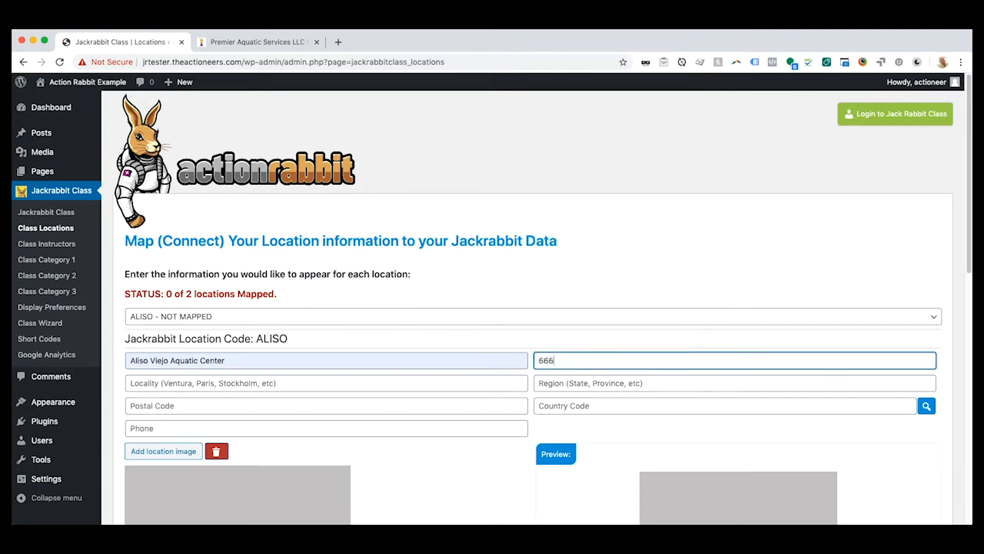
{"action": "type", "text": " Main St"}
{"action": "left_click", "coordinate": [255, 384]}
{"action": "type", "text": "Aliso Viejo"}
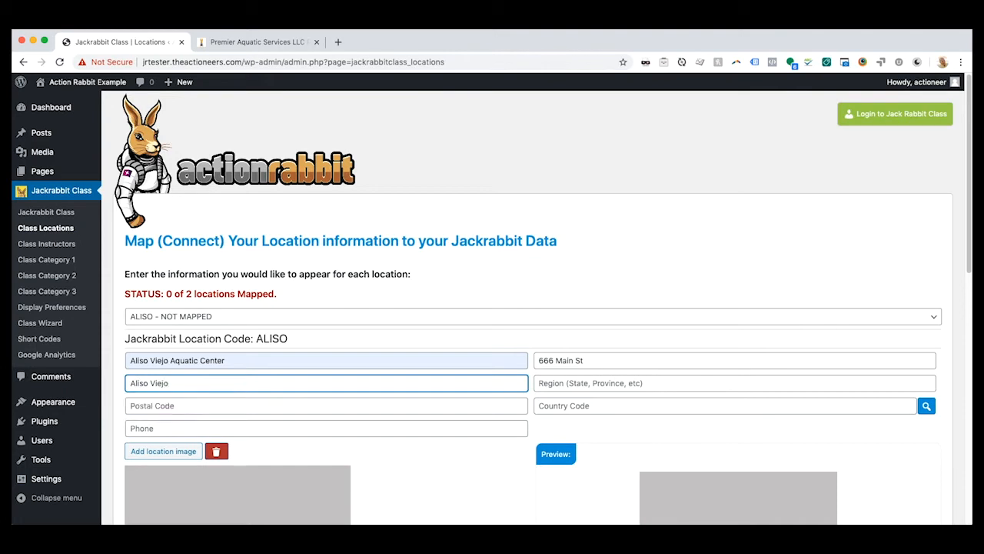
- Set the region of the ALISO location to CA, with both letters capitalized
{"action": "key", "text": "Tab"}
{"action": "type", "text": "cA"}
{"action": "key", "text": "Tab"}
{"action": "left_click", "coordinate": [542, 385]}
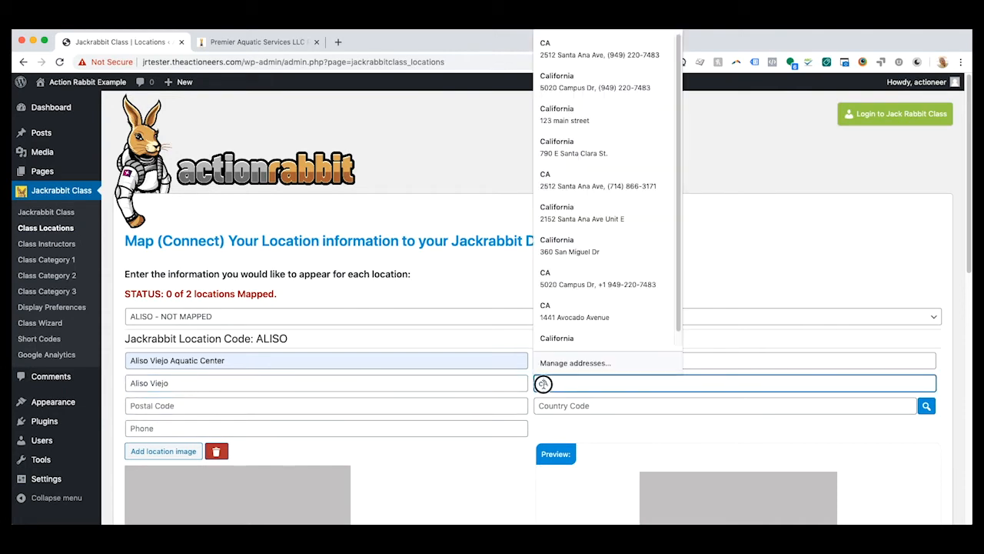
{"action": "key", "text": "BackSpace"}
{"action": "type", "text": "CA"}
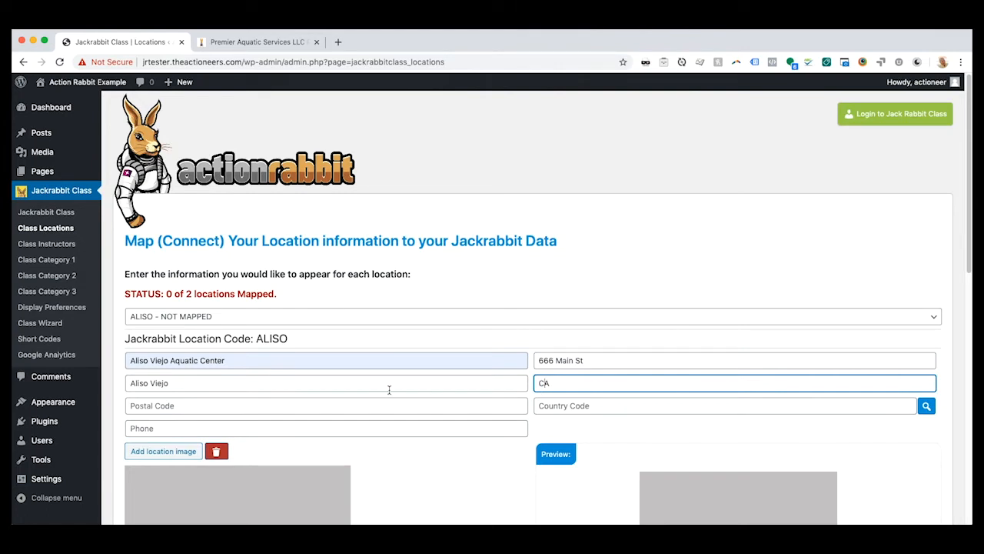
- Enter the postal code of the ALISO location and set its country code to US
{"action": "left_click", "coordinate": [158, 404]}
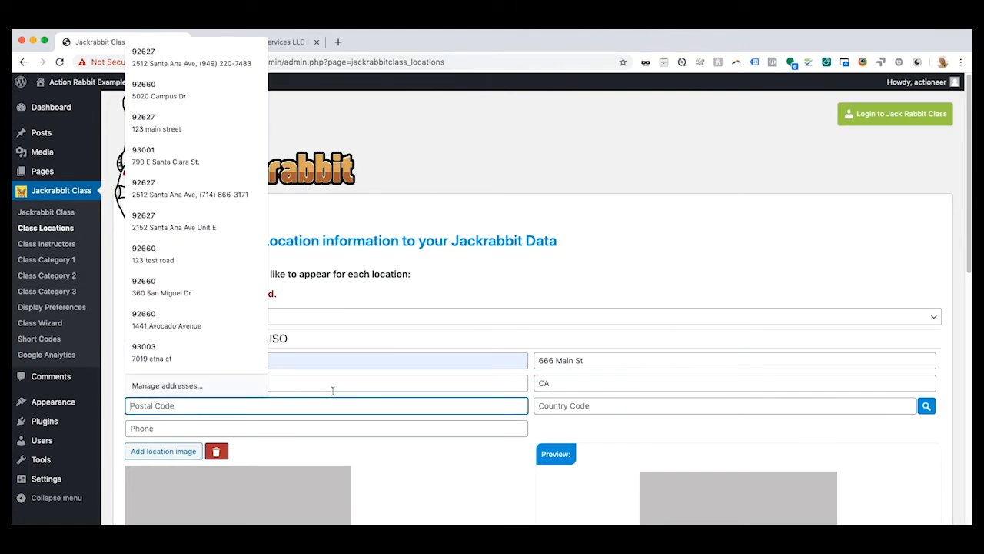
{"action": "type", "text": "444"}
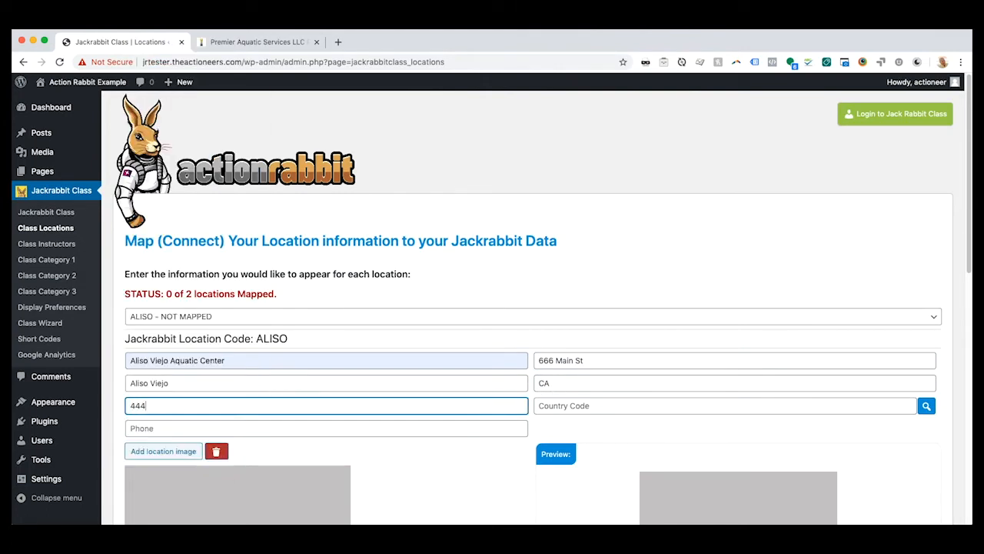
{"action": "type", "text": "55"}
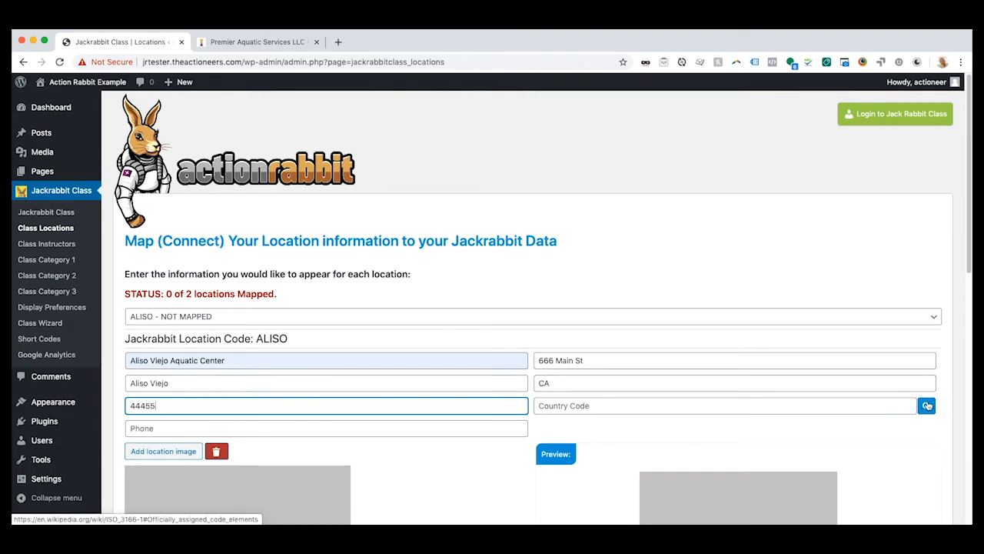
{"action": "left_click", "coordinate": [598, 408]}
{"action": "type", "text": "US"}
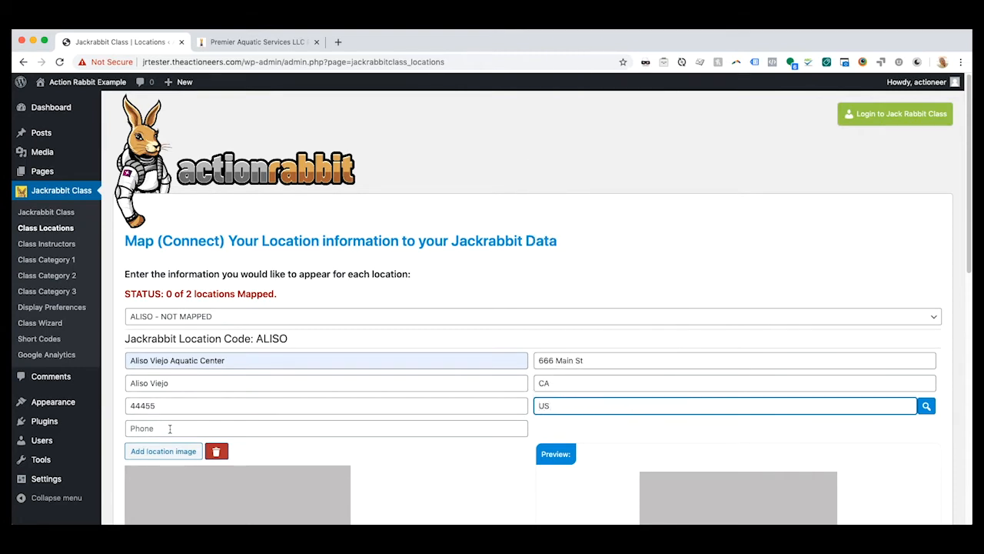
- Enter the phone number of the ALISO location, with the area code in parentheses
{"action": "left_click", "coordinate": [179, 428]}
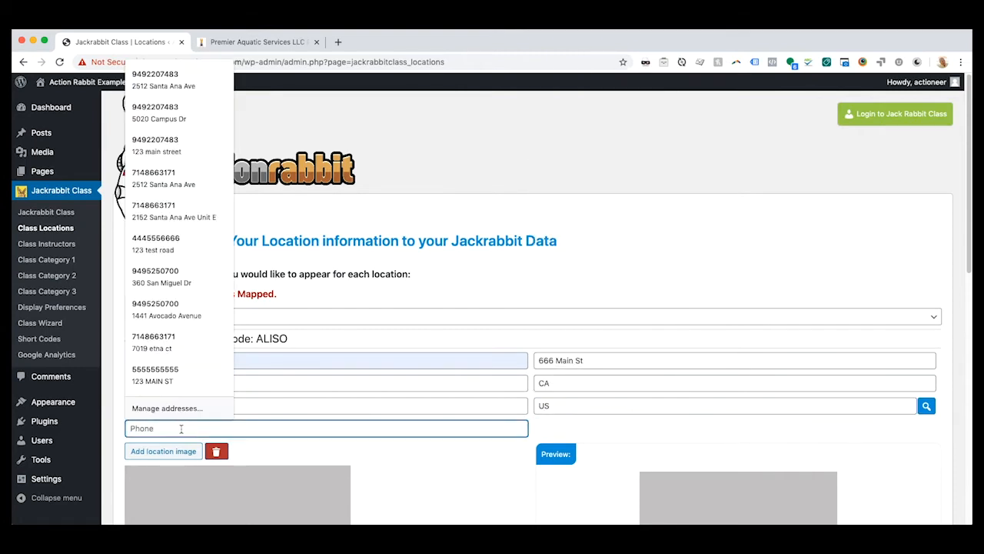
{"action": "type", "text": "(949)"}
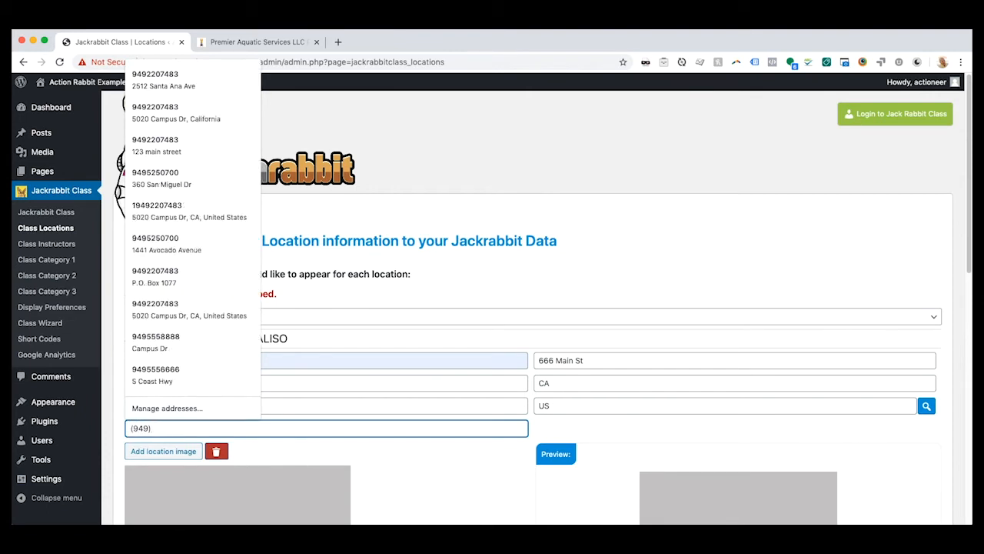
{"action": "type", "text": " 666-7777"}
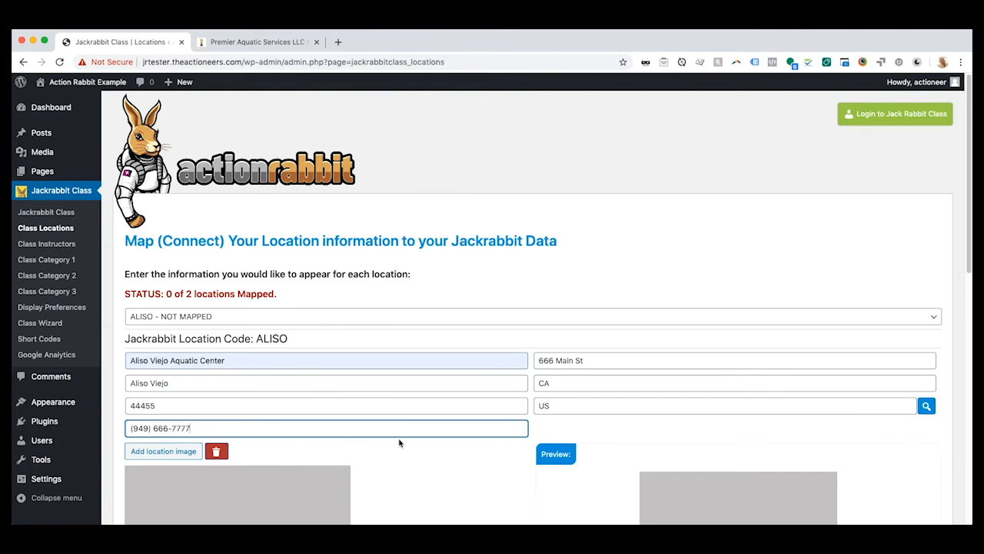
- Highlight the whole JSON LD markup script generated for the ALISO location to examine it
{"action": "scroll", "coordinate": [448, 442], "scroll_direction": "down", "scroll_amount": 5}
{"action": "scroll", "coordinate": [468, 420], "scroll_direction": "down", "scroll_amount": 2}
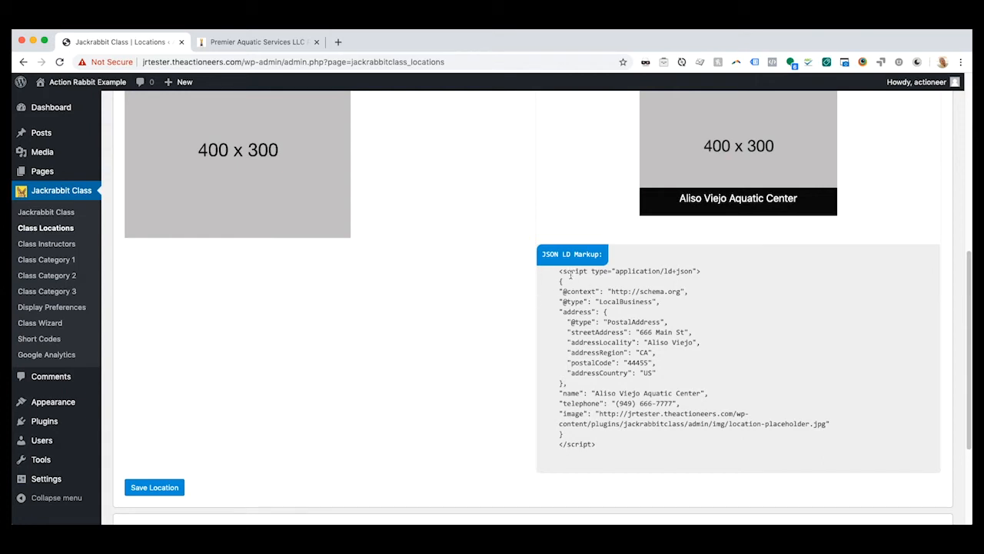
{"action": "left_click_drag", "start_coordinate": [561, 273], "coordinate": [607, 447]}
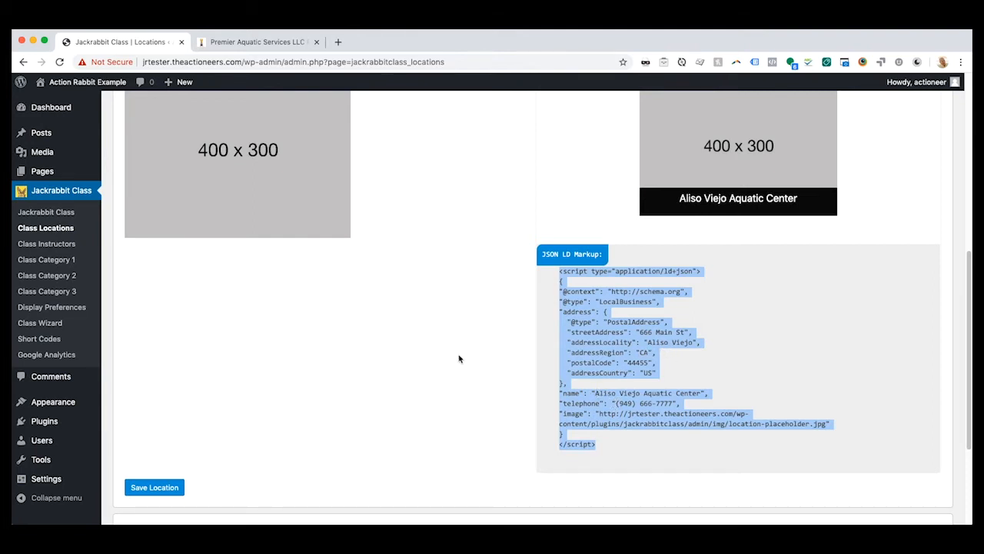
- Add location-example1.jpg from the media library as the image of the ALISO location
{"action": "scroll", "coordinate": [446, 362], "scroll_direction": "up", "scroll_amount": 3}
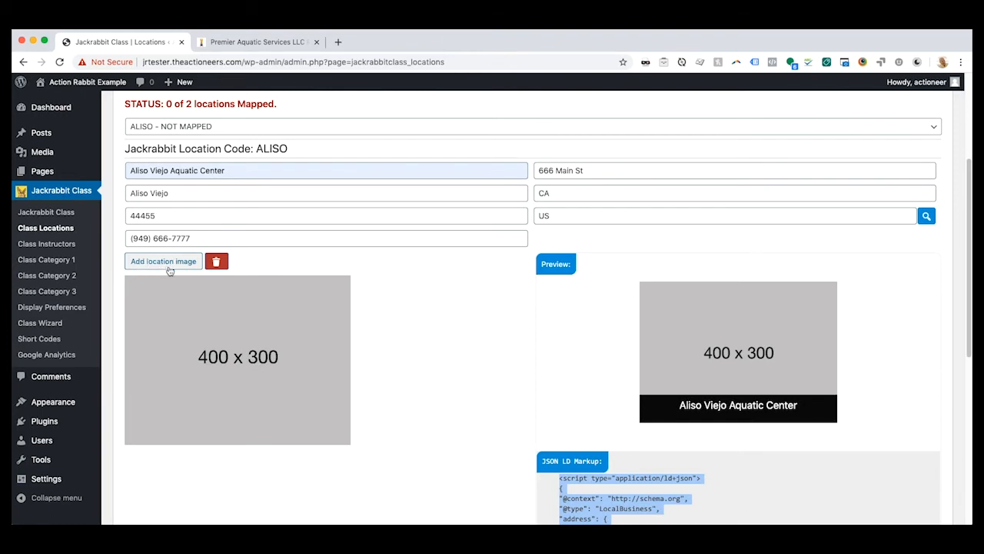
{"action": "left_click", "coordinate": [164, 265]}
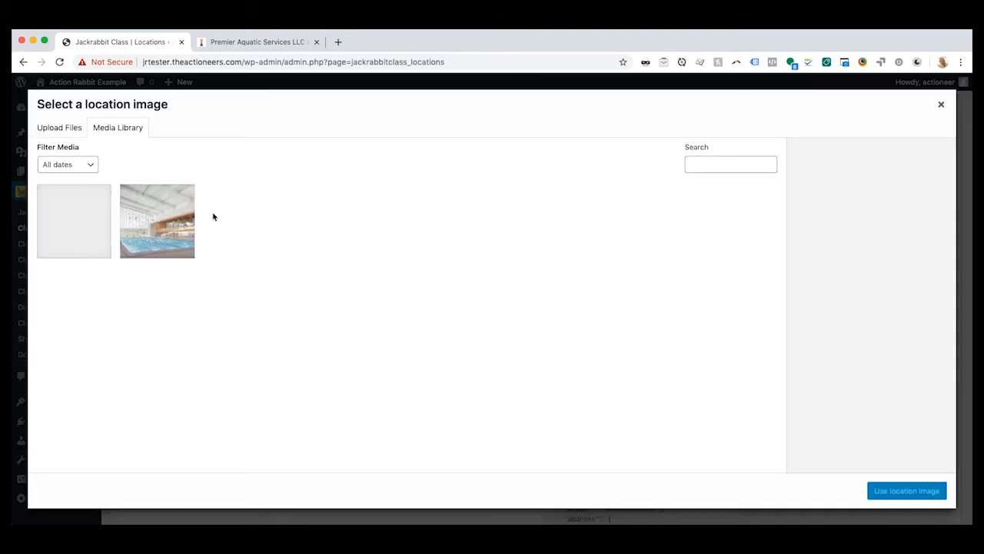
{"action": "left_click", "coordinate": [132, 239]}
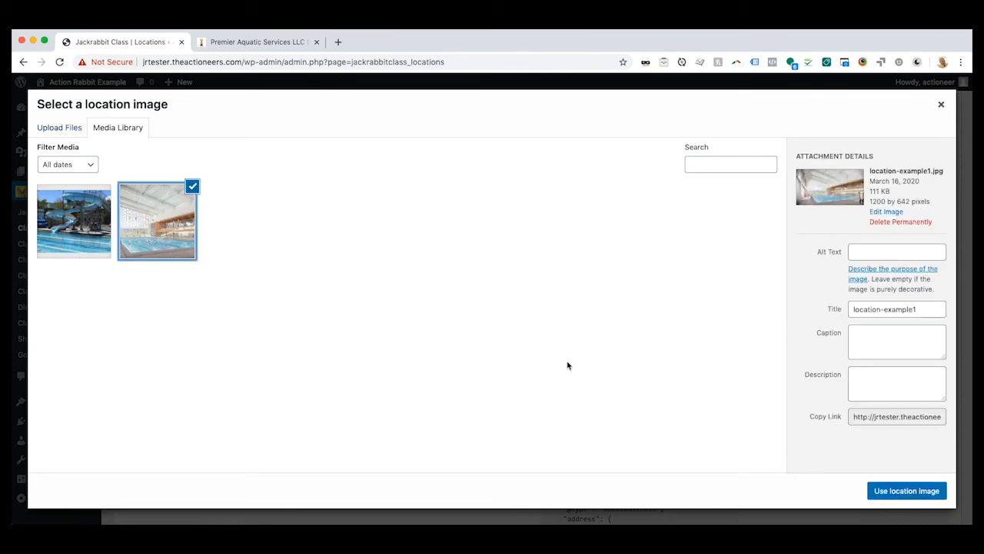
{"action": "left_click", "coordinate": [908, 493]}
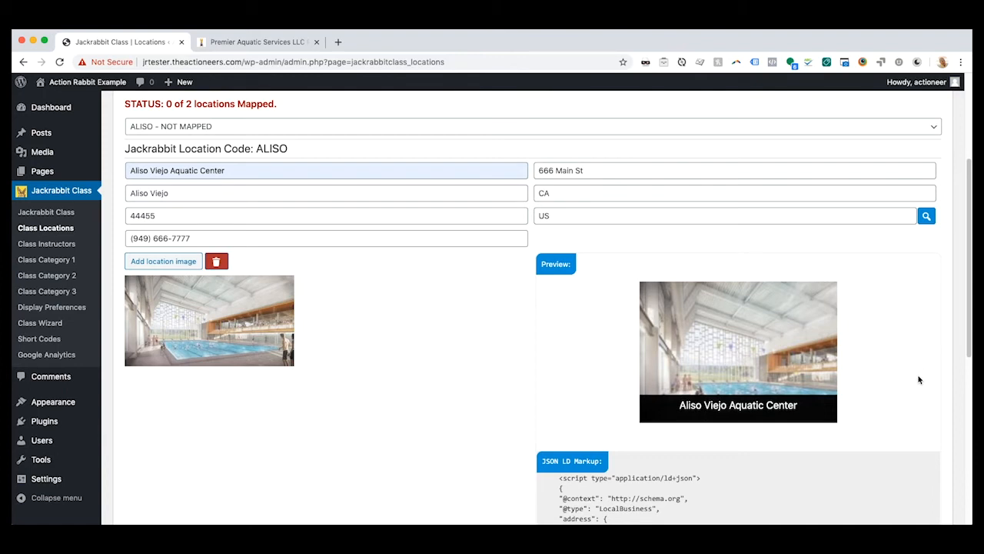
- Review the ALISO location's preview and the list of locations, and save the ALISO location
{"action": "scroll", "coordinate": [898, 373], "scroll_direction": "down", "scroll_amount": 1}
{"action": "mouse_move", "coordinate": [738, 341]}
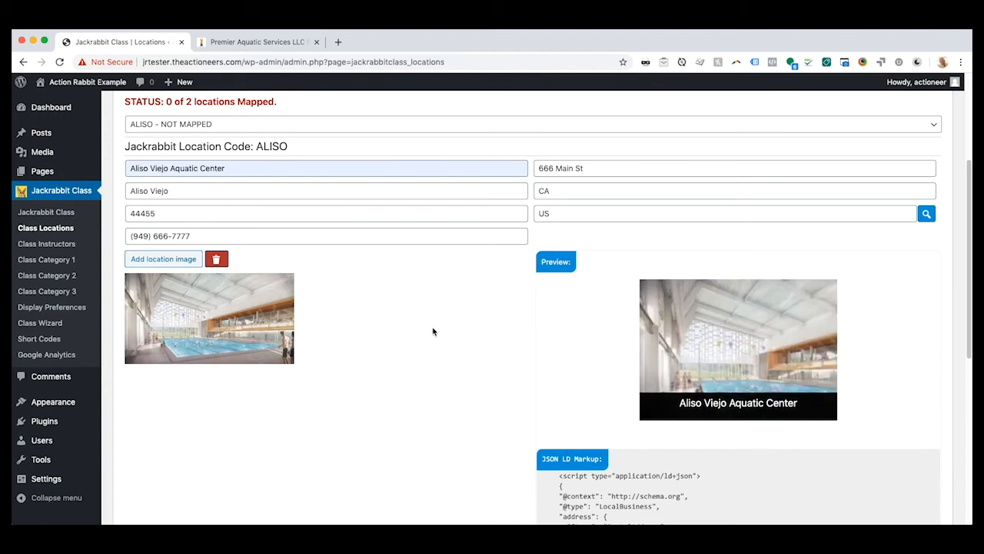
{"action": "left_click", "coordinate": [232, 126]}
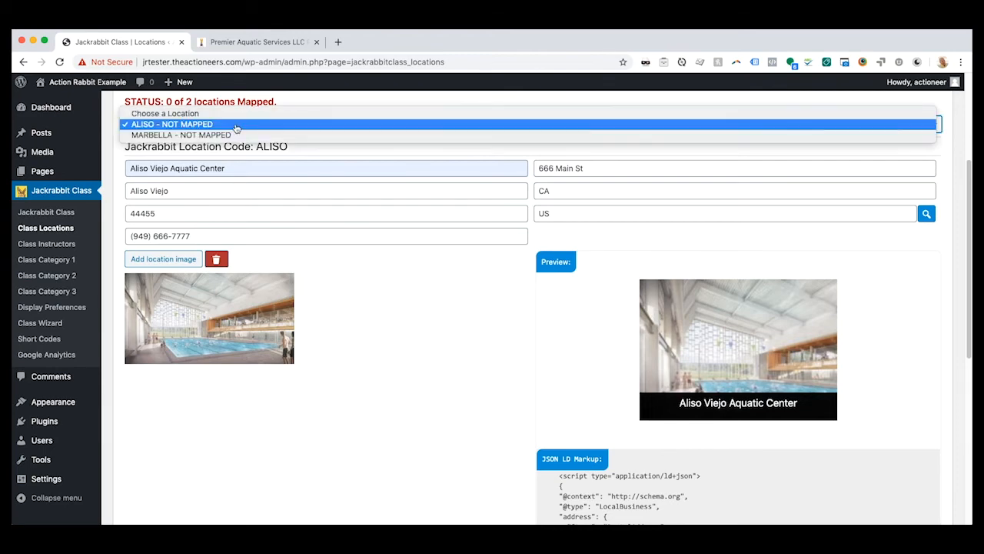
{"action": "left_click", "coordinate": [377, 366]}
{"action": "scroll", "coordinate": [376, 369], "scroll_direction": "down", "scroll_amount": 5}
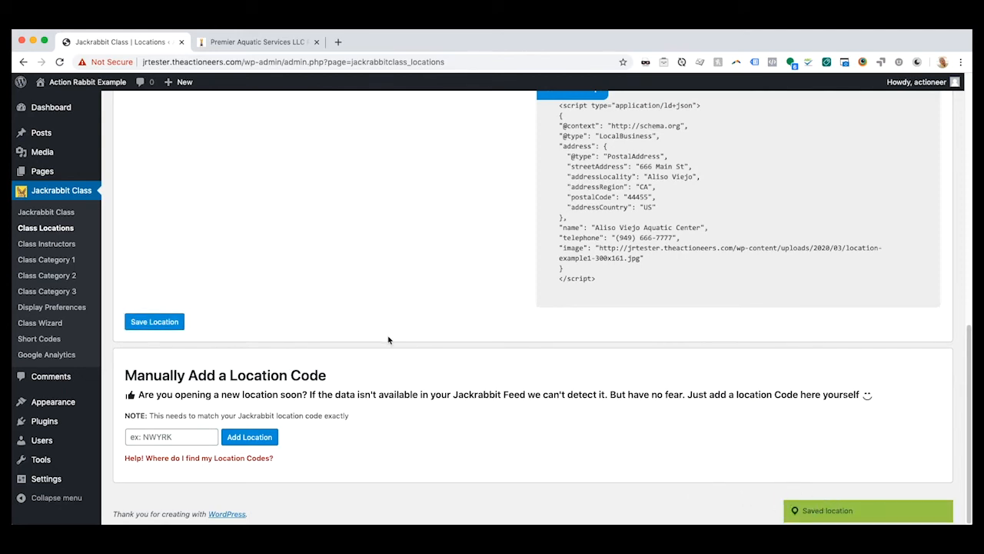
- Check the updated mapping status, choose the MARBELLA location and set its display name to Marbella Aquatis Center
{"action": "scroll", "coordinate": [386, 336], "scroll_direction": "up", "scroll_amount": 5}
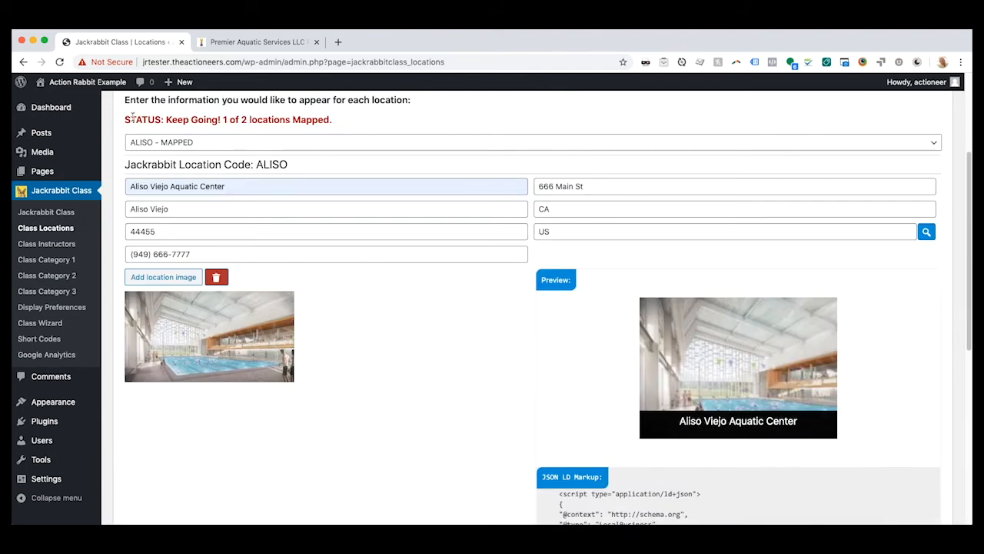
{"action": "left_click_drag", "start_coordinate": [132, 116], "coordinate": [302, 119]}
{"action": "left_click", "coordinate": [224, 119]}
{"action": "left_click", "coordinate": [232, 142]}
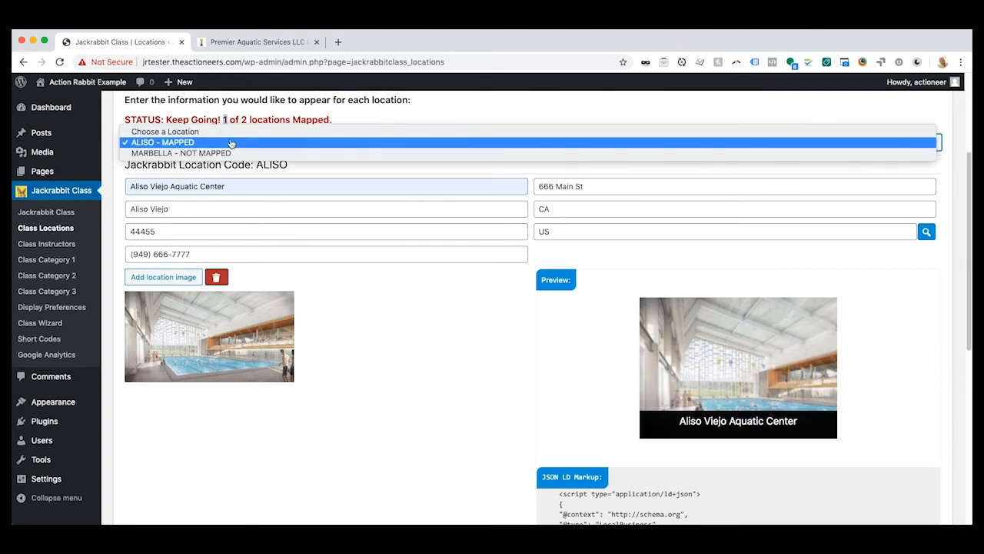
{"action": "left_click", "coordinate": [226, 153]}
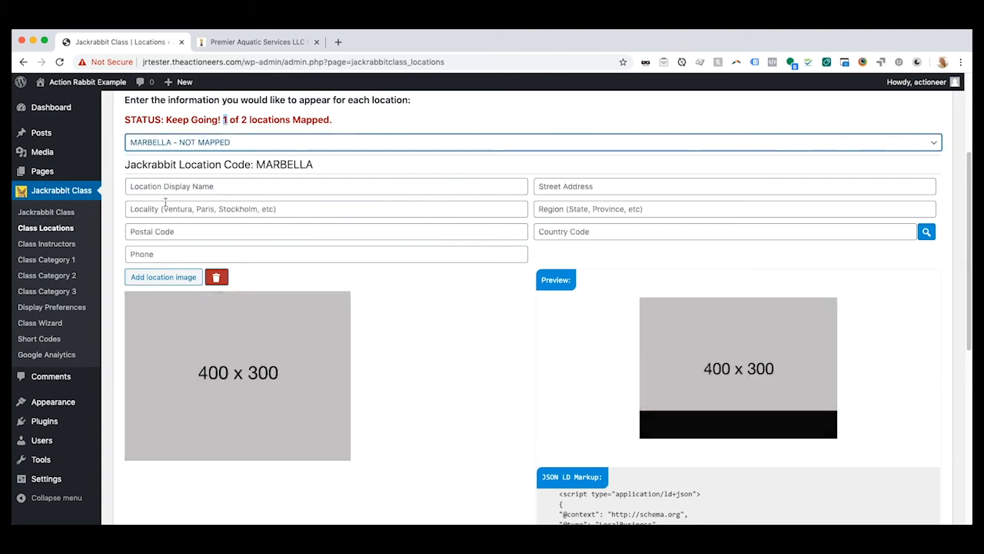
{"action": "left_click", "coordinate": [194, 187]}
{"action": "type", "text": "Marbe"}
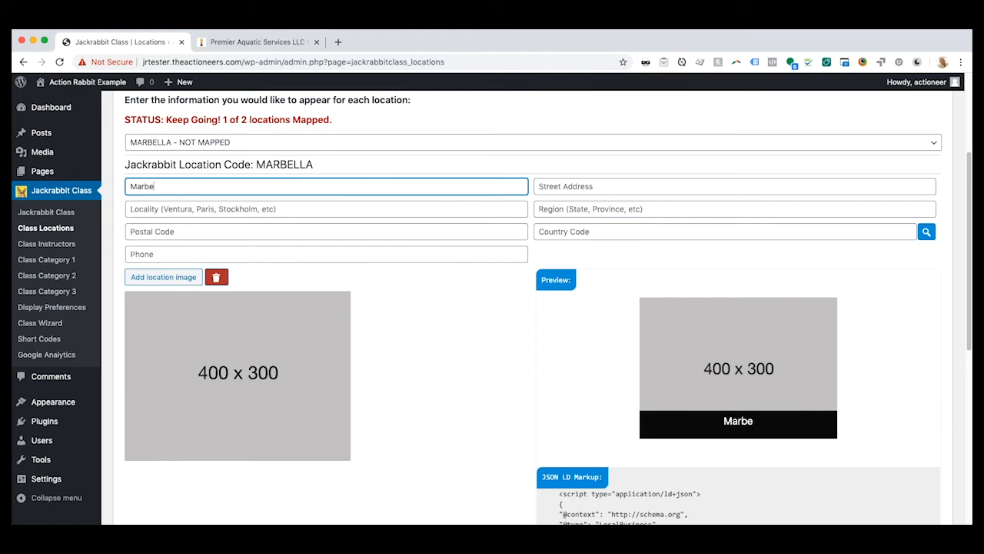
{"action": "type", "text": "lla Aquatis Center"}
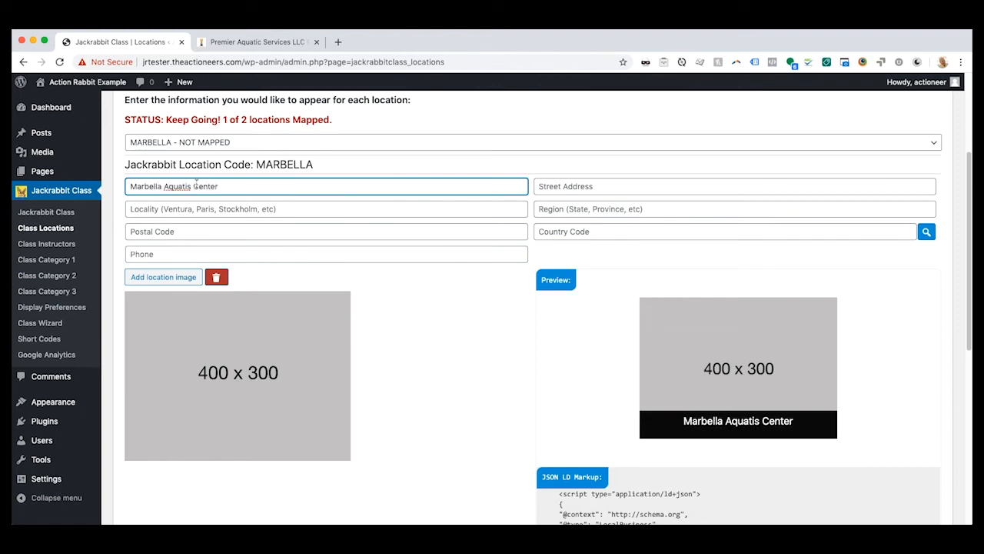
- Correct the MARBELLA display name to Marbella Aquatics Center and enter the location's street address
{"action": "left_click", "coordinate": [189, 186]}
{"action": "type", "text": "c"}
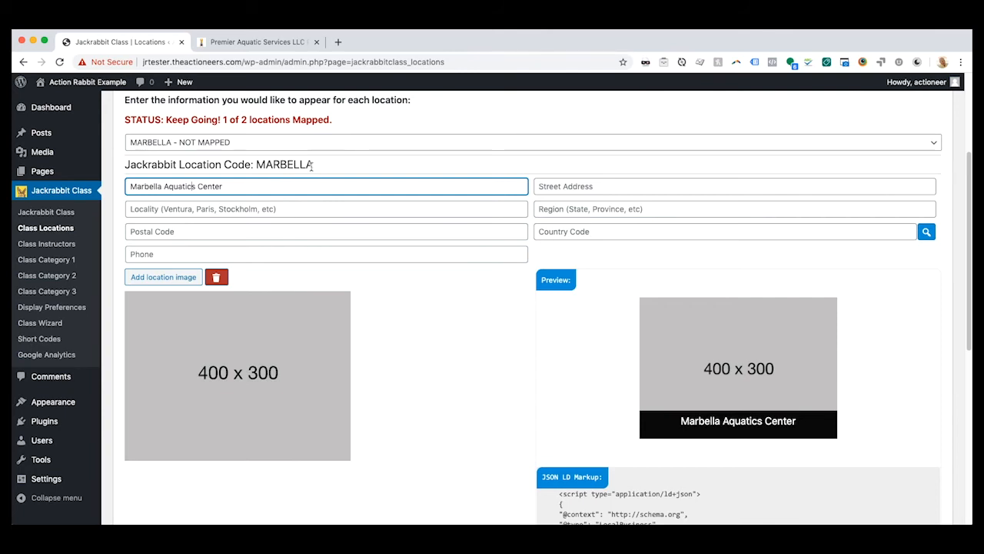
{"action": "left_click", "coordinate": [598, 187]}
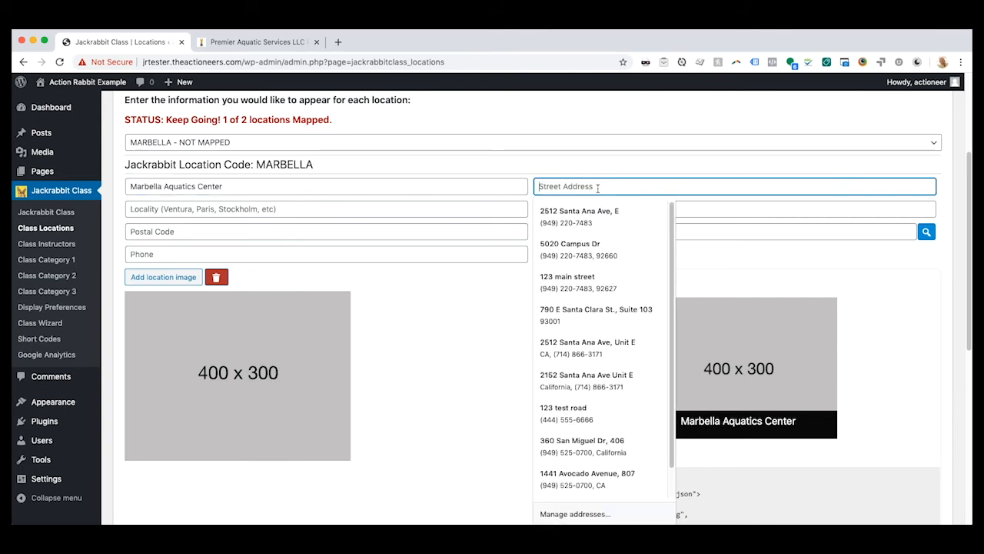
{"action": "type", "text": "999"}
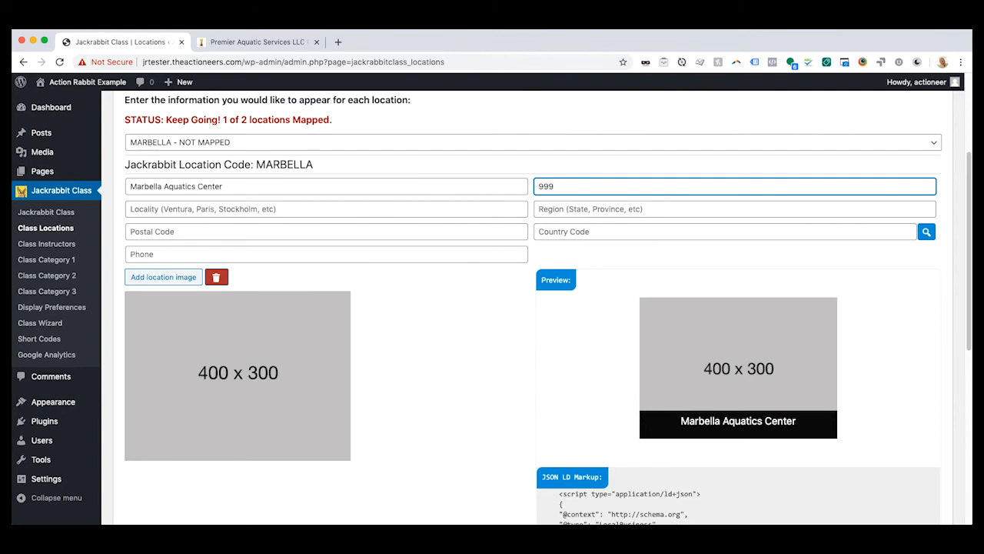
{"action": "type", "text": " Univwersity"}
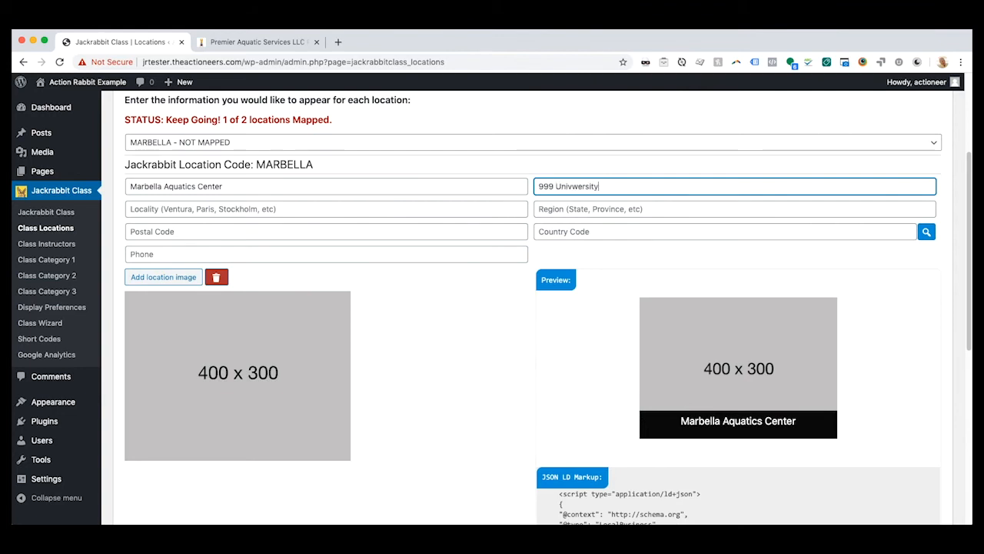
{"action": "left_click", "coordinate": [576, 188]}
{"action": "key", "text": "BackSpace"}
- Set the MARBELLA location's locality to San Jaun Capistrano and its region to CA
{"action": "left_click", "coordinate": [230, 210]}
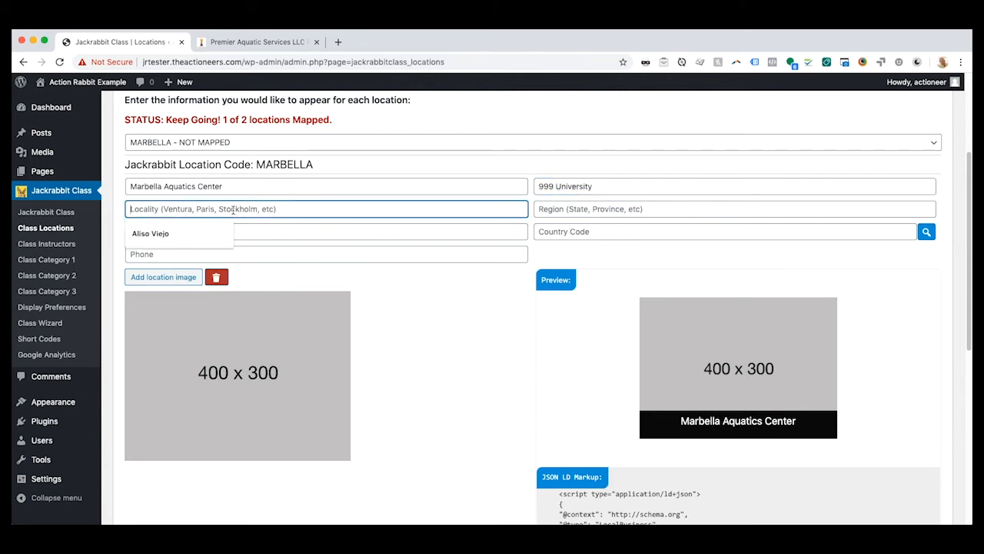
{"action": "type", "text": "San Ja"}
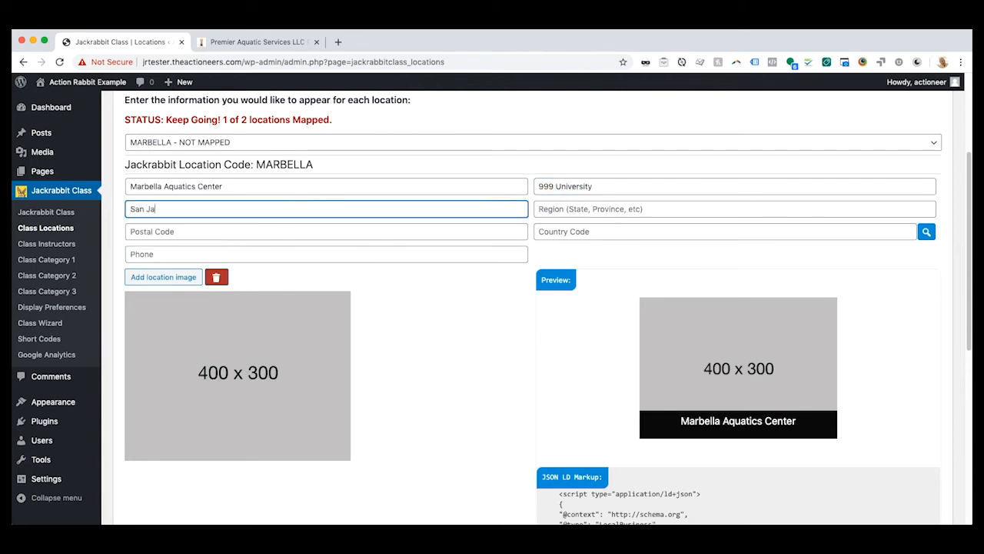
{"action": "type", "text": "unCapi"}
{"action": "type", "text": " Ca"}
{"action": "type", "text": "pistrano"}
{"action": "left_click", "coordinate": [542, 205]}
{"action": "type", "text": "CA"}
- Complete the MARBELLA contact details with the postal code, country code US and the phone number
{"action": "left_click", "coordinate": [295, 228]}
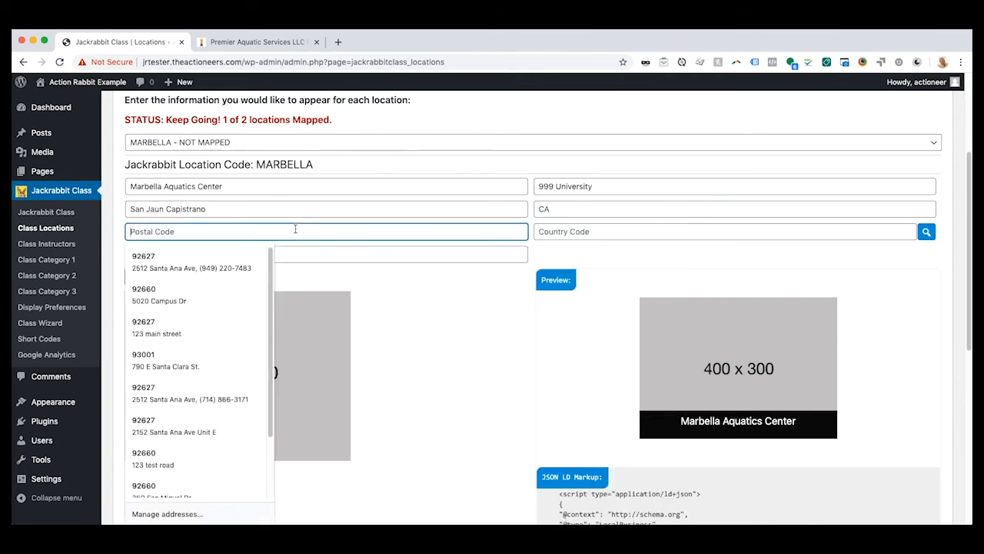
{"action": "type", "text": "44455"}
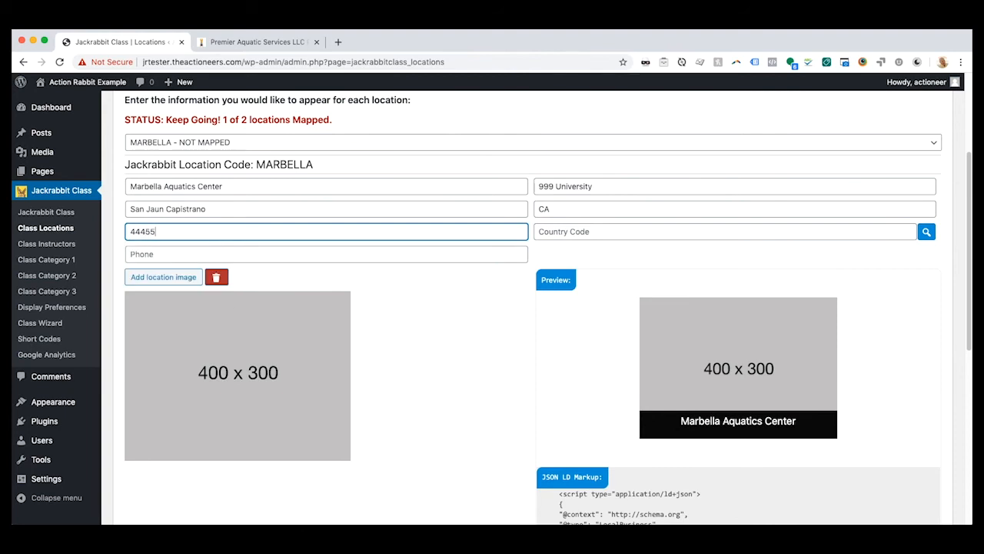
{"action": "left_click", "coordinate": [599, 231]}
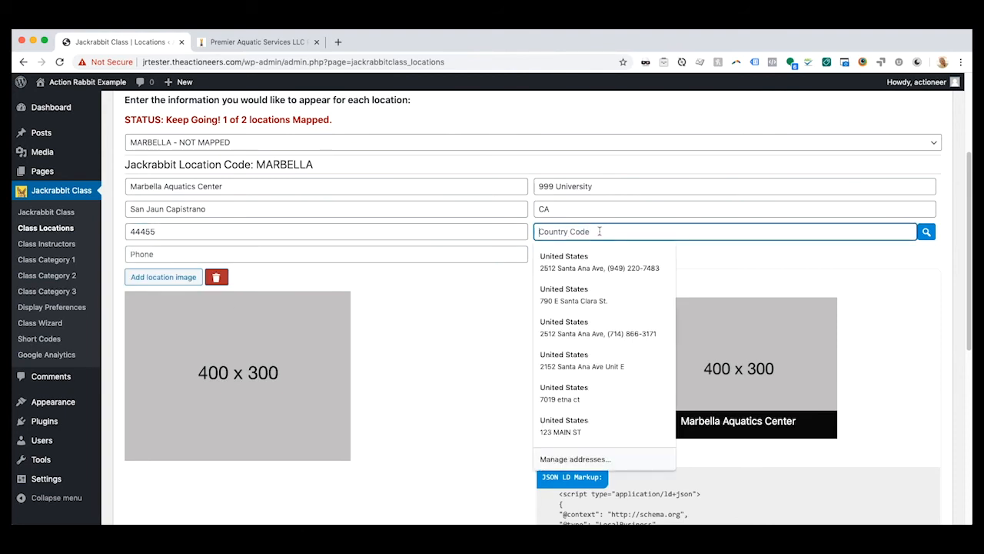
{"action": "type", "text": "US"}
{"action": "left_click", "coordinate": [220, 254]}
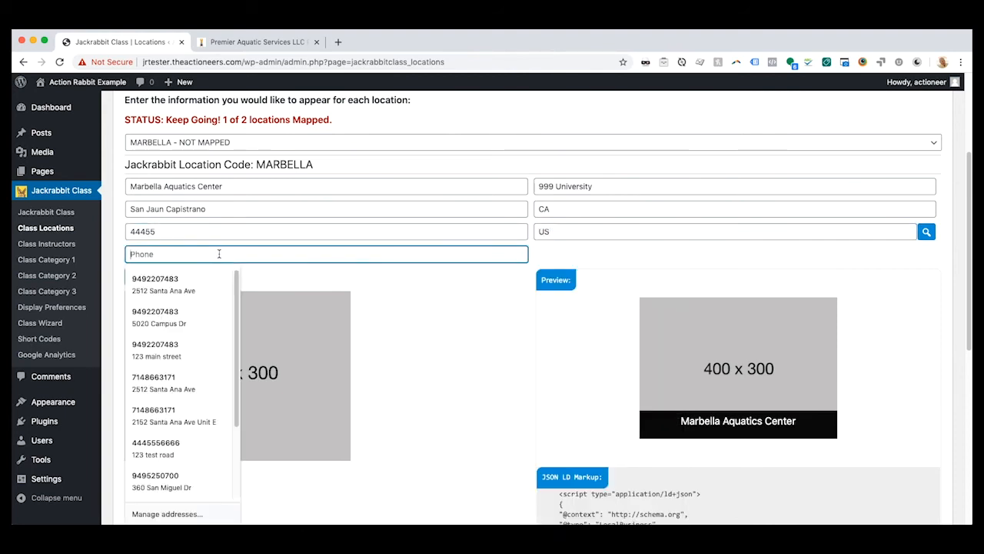
{"action": "type", "text": "(949"}
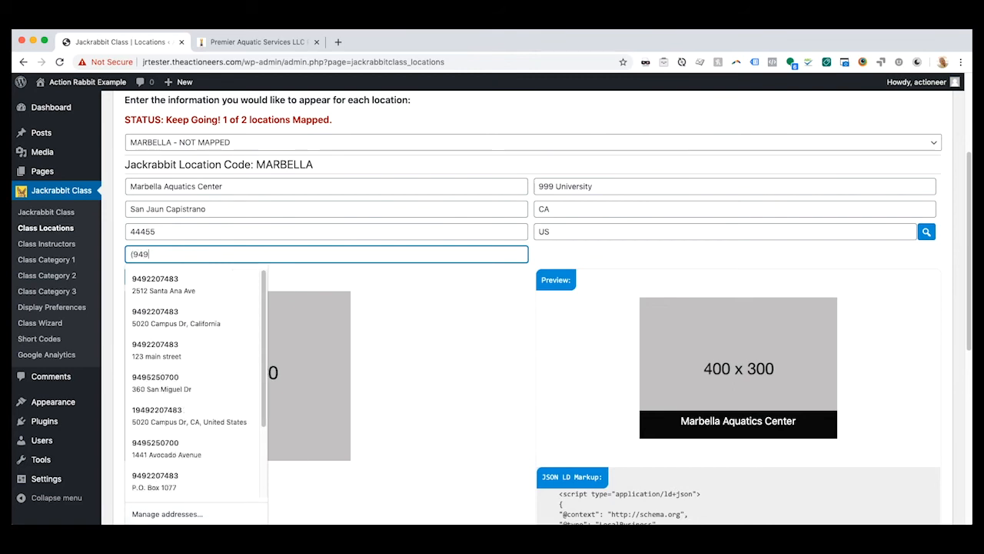
{"action": "type", "text": ")777-8888"}
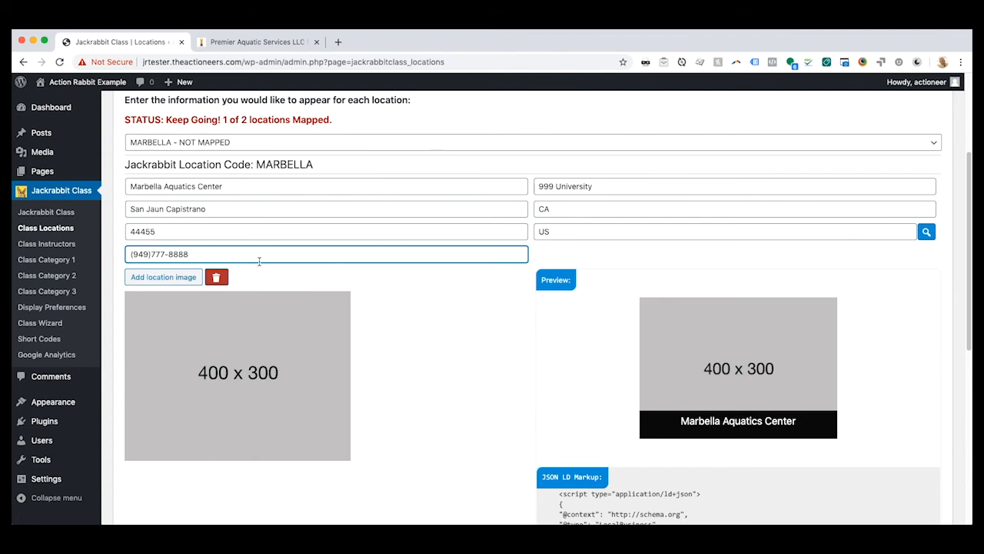
- Add location-example2.png from the media library as the image of the MARBELLA location
{"action": "left_click", "coordinate": [171, 278]}
{"action": "left_click", "coordinate": [92, 231]}
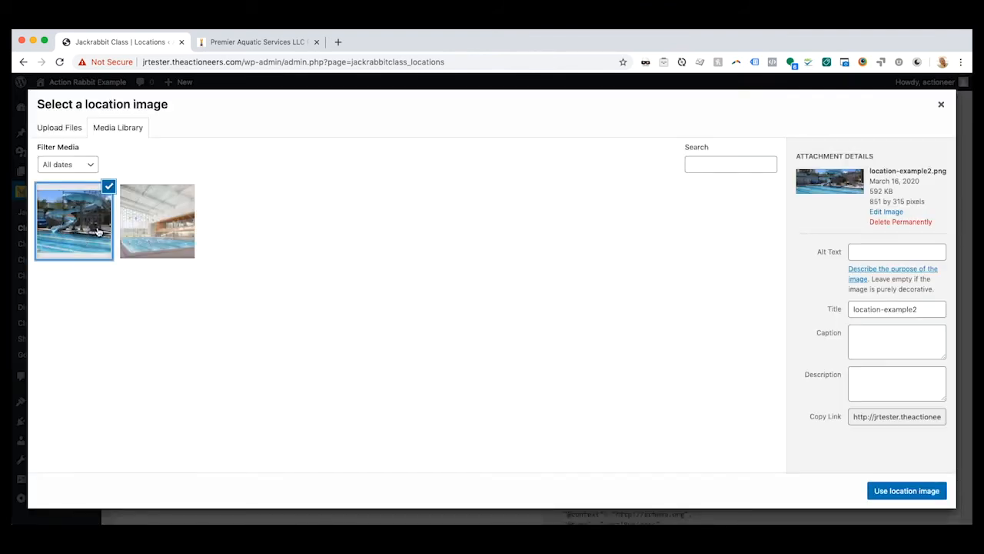
{"action": "left_click", "coordinate": [908, 491]}
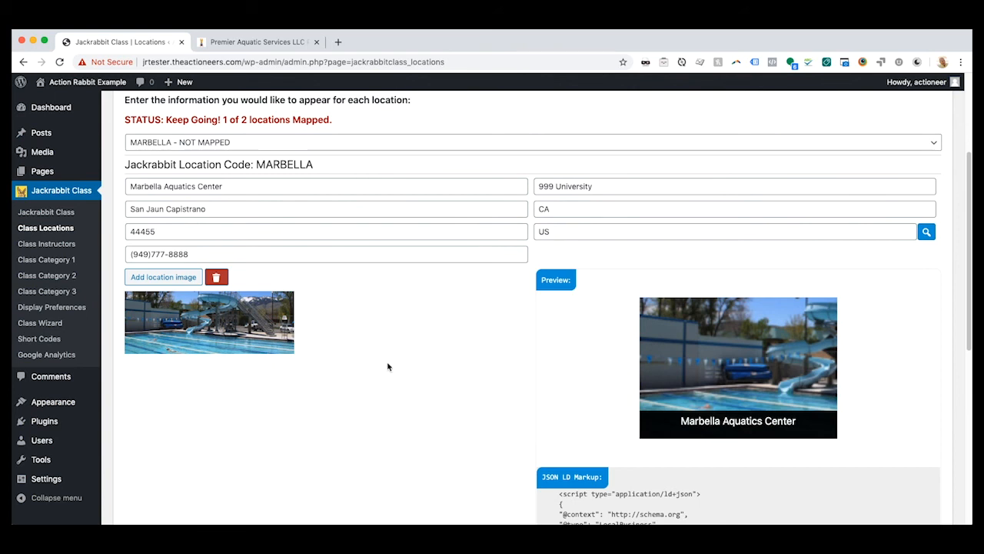
- Review the MARBELLA preview card and highlight its whole JSON LD markup script to examine it
{"action": "scroll", "coordinate": [386, 365], "scroll_direction": "down", "scroll_amount": 1}
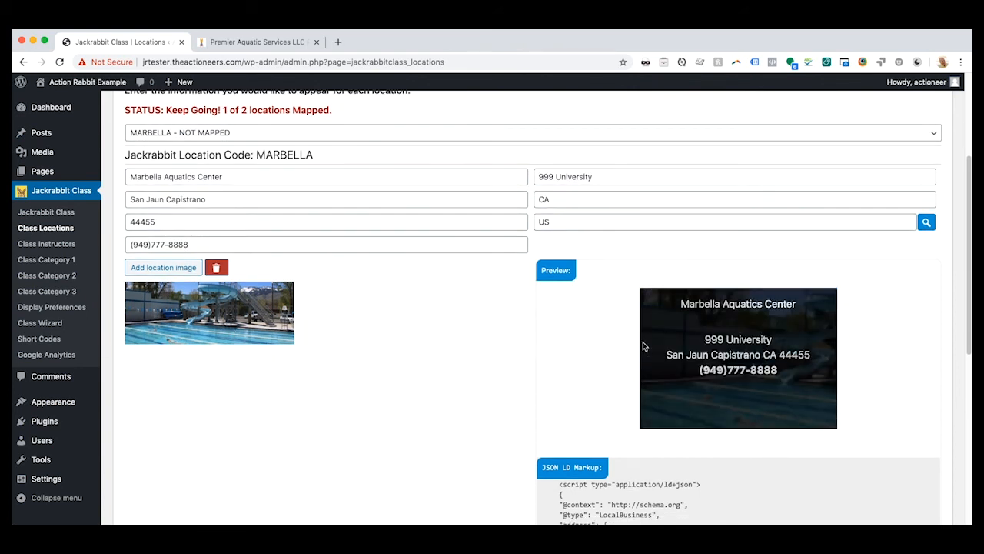
{"action": "scroll", "coordinate": [373, 380], "scroll_direction": "down", "scroll_amount": 5}
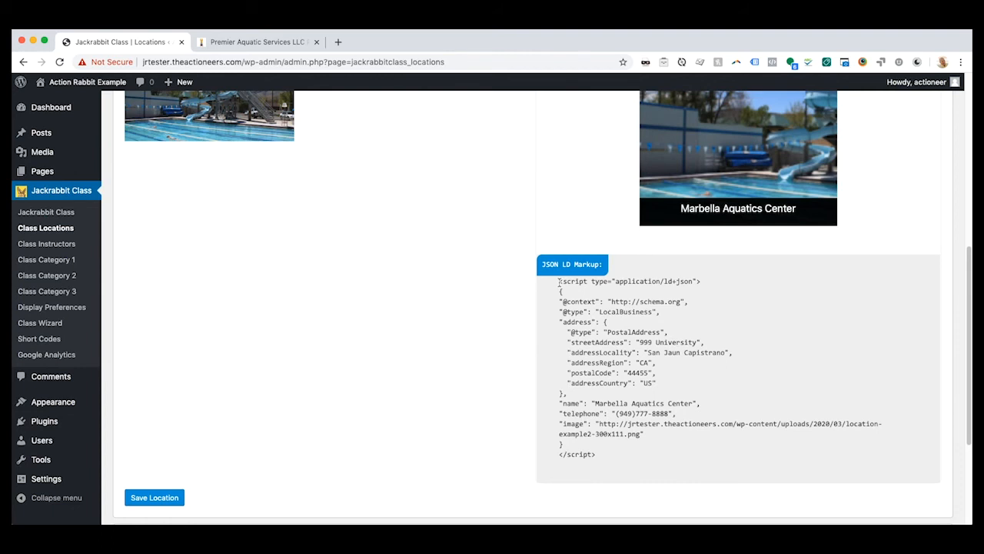
{"action": "left_click_drag", "start_coordinate": [559, 284], "coordinate": [628, 453]}
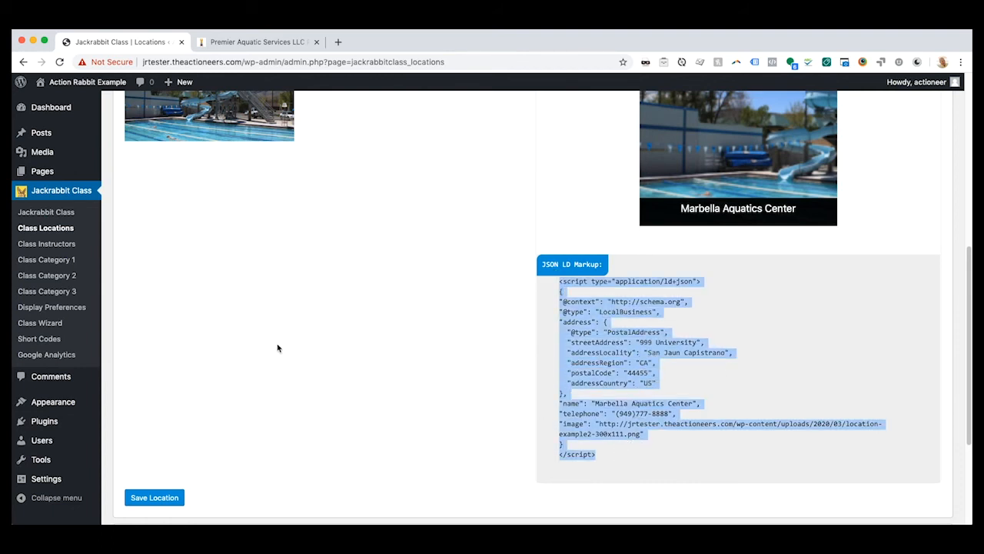
- Save the MARBELLA location and highlight the mapping status line to check it
{"action": "scroll", "coordinate": [375, 387], "scroll_direction": "up", "scroll_amount": 10}
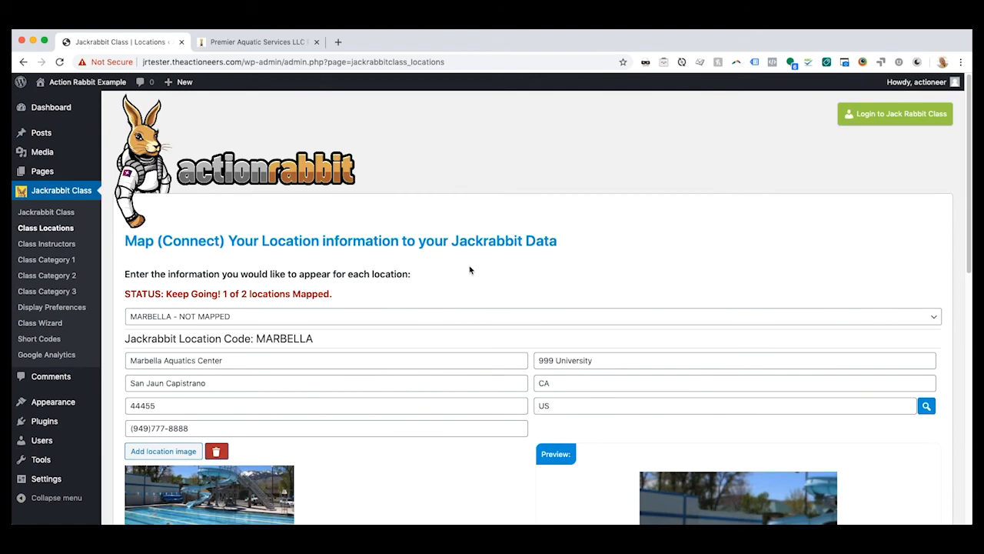
{"action": "scroll", "coordinate": [371, 252], "scroll_direction": "down", "scroll_amount": 1}
{"action": "scroll", "coordinate": [371, 251], "scroll_direction": "down", "scroll_amount": 10}
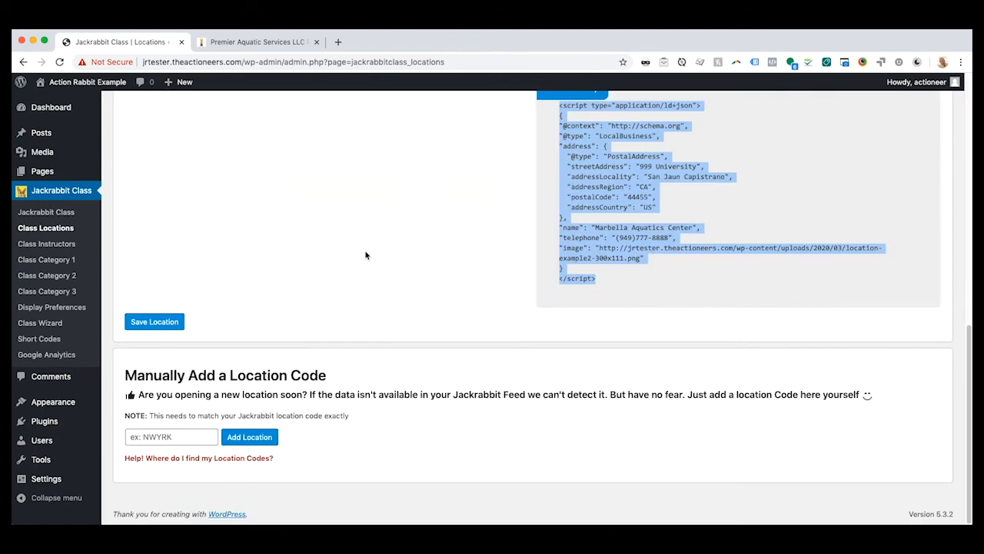
{"action": "left_click", "coordinate": [173, 322]}
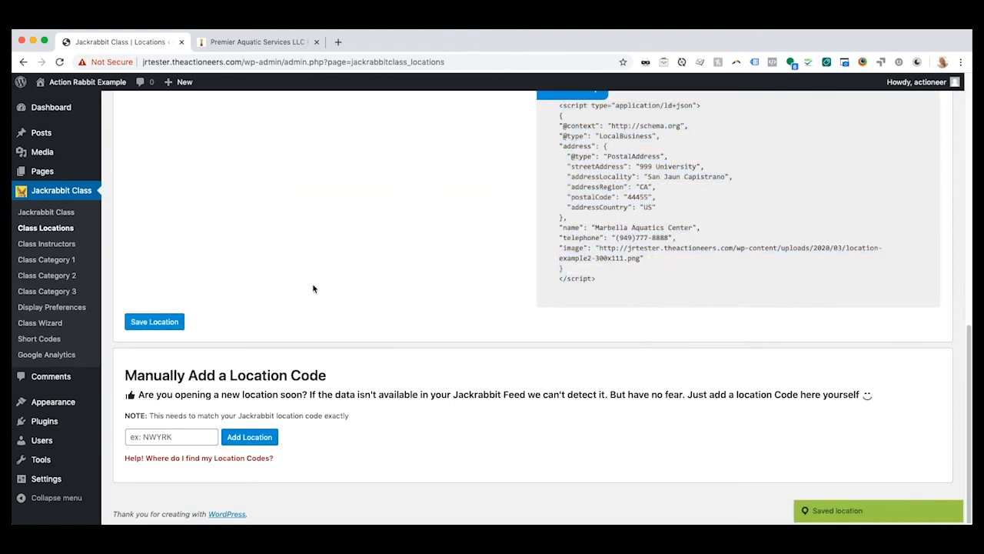
{"action": "scroll", "coordinate": [387, 316], "scroll_direction": "up", "scroll_amount": 10}
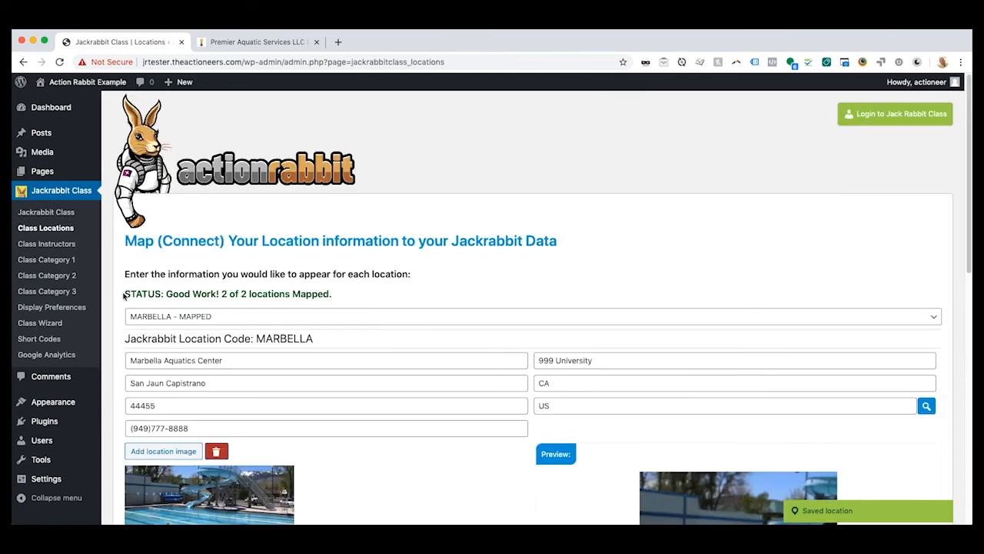
{"action": "left_click_drag", "start_coordinate": [123, 294], "coordinate": [363, 297]}
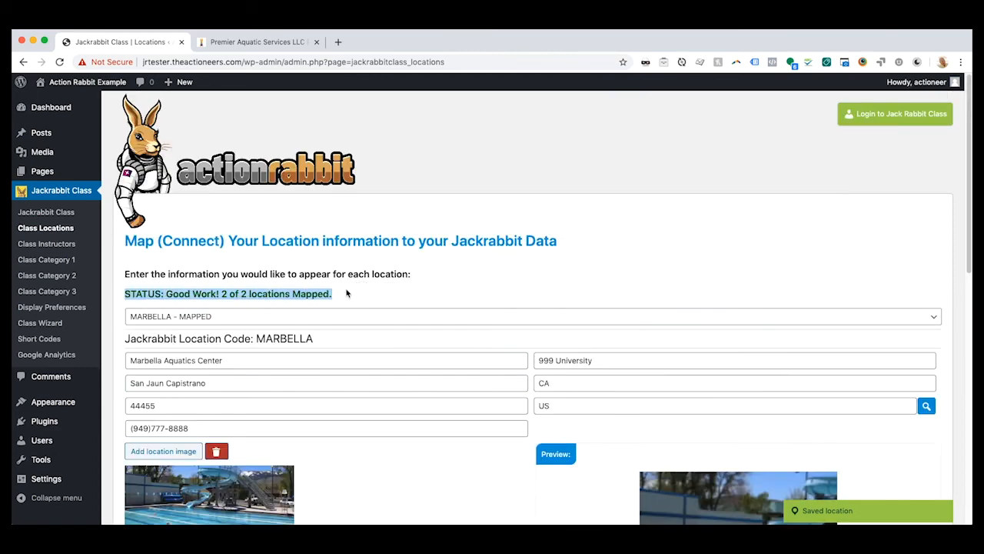
- Manually add a new location with the code NEWPT
{"action": "scroll", "coordinate": [375, 294], "scroll_direction": "down", "scroll_amount": 1}
{"action": "scroll", "coordinate": [374, 293], "scroll_direction": "down", "scroll_amount": 10}
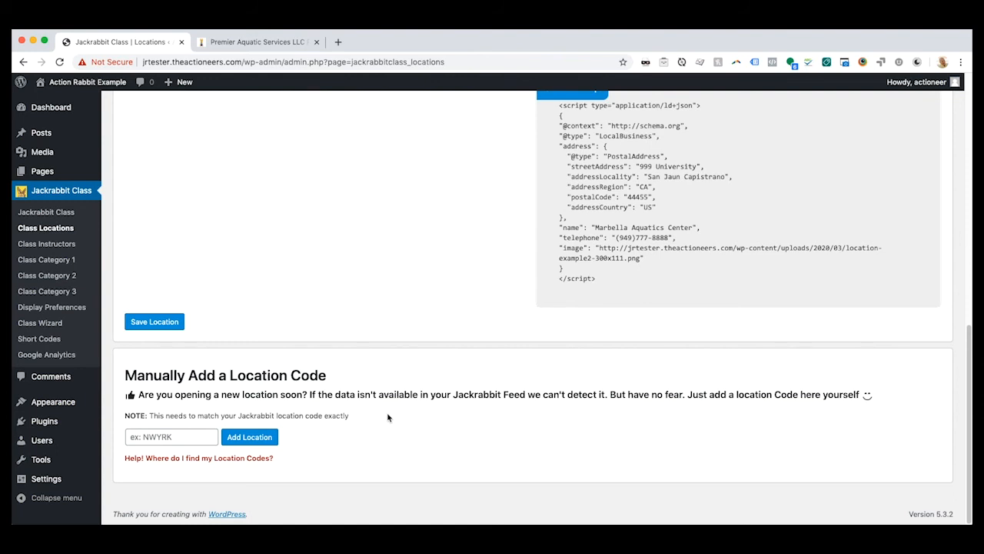
{"action": "left_click", "coordinate": [170, 437]}
{"action": "type", "text": "Newp"}
{"action": "key", "text": "BackSpace"}
{"action": "left_click", "coordinate": [163, 443]}
{"action": "type", "text": "EWPT"}
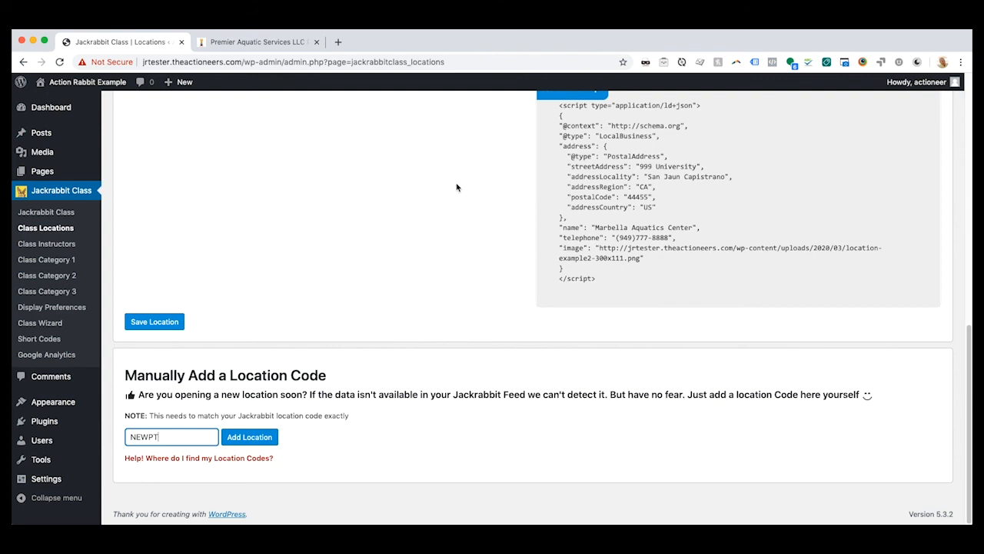
{"action": "left_click", "coordinate": [245, 435]}
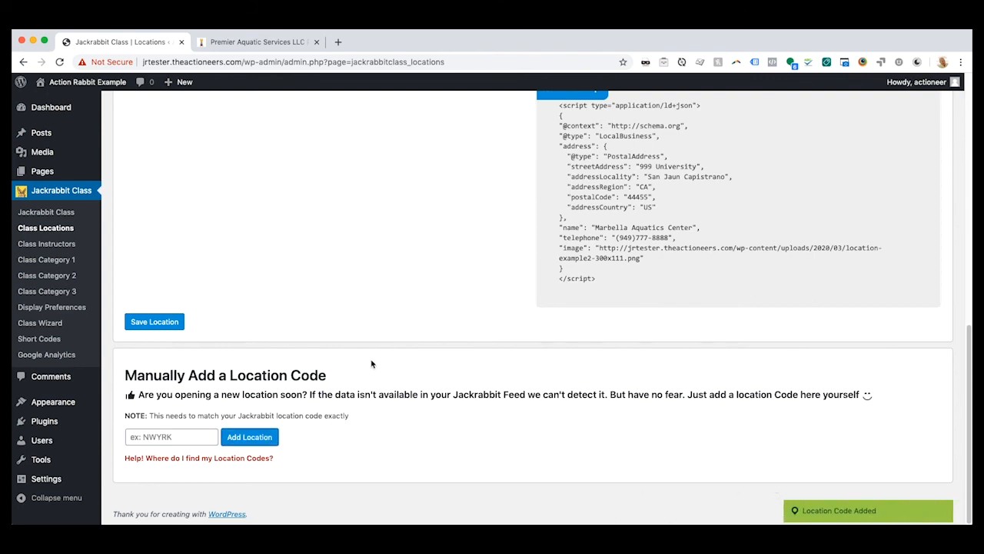
- Choose the NEWPT location for mapping and look over the list of locations and its information fields
{"action": "scroll", "coordinate": [364, 366], "scroll_direction": "up", "scroll_amount": 7}
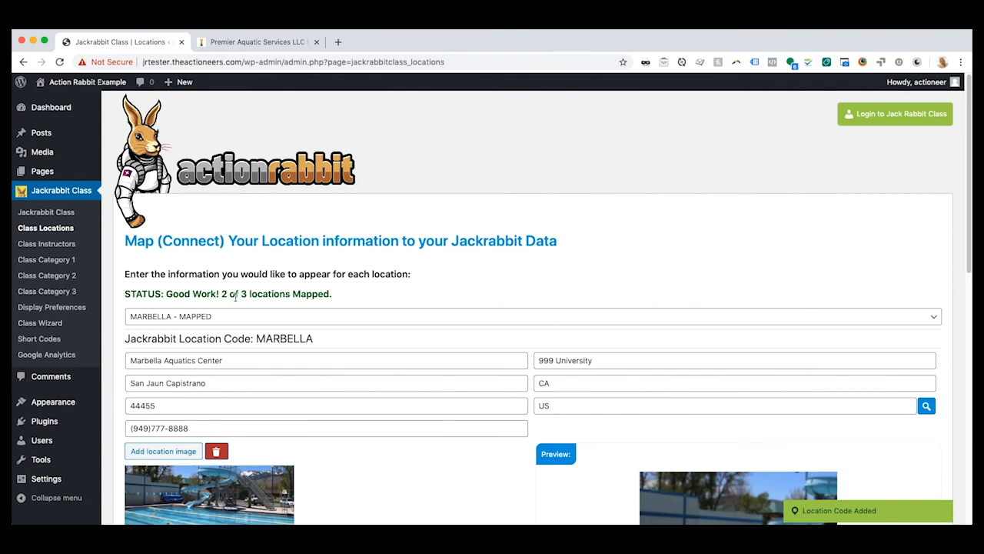
{"action": "left_click", "coordinate": [272, 317]}
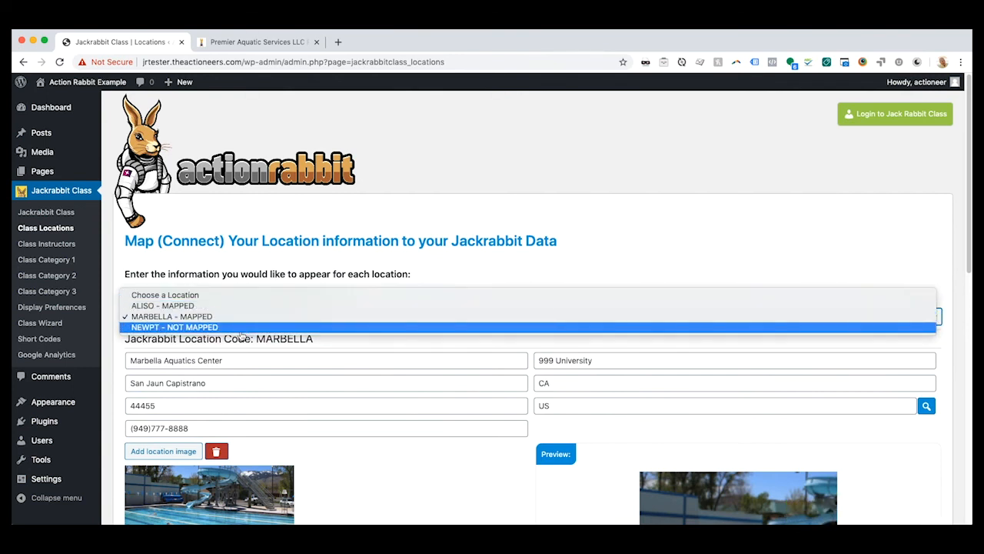
{"action": "left_click", "coordinate": [236, 328]}
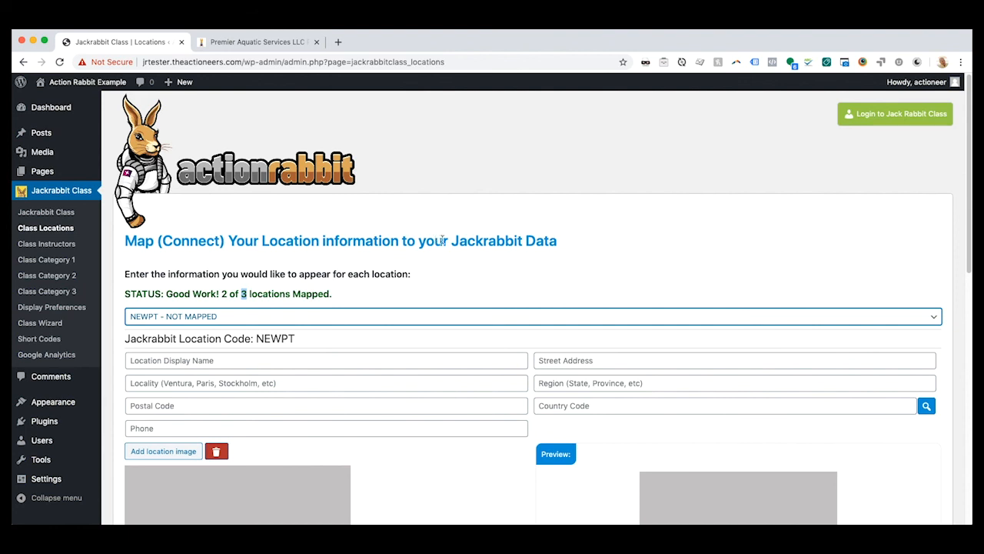
{"action": "left_click", "coordinate": [213, 315]}
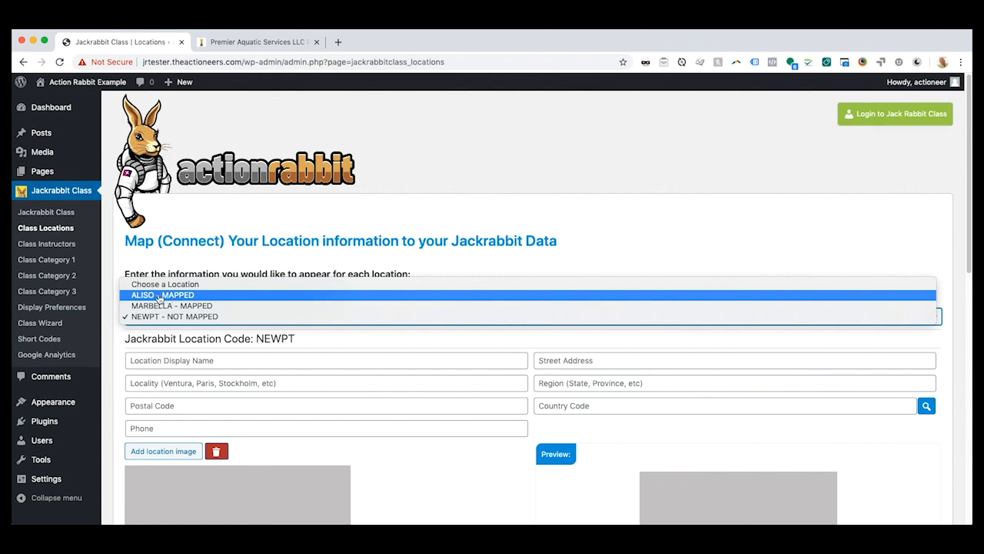
{"action": "left_click", "coordinate": [690, 222]}
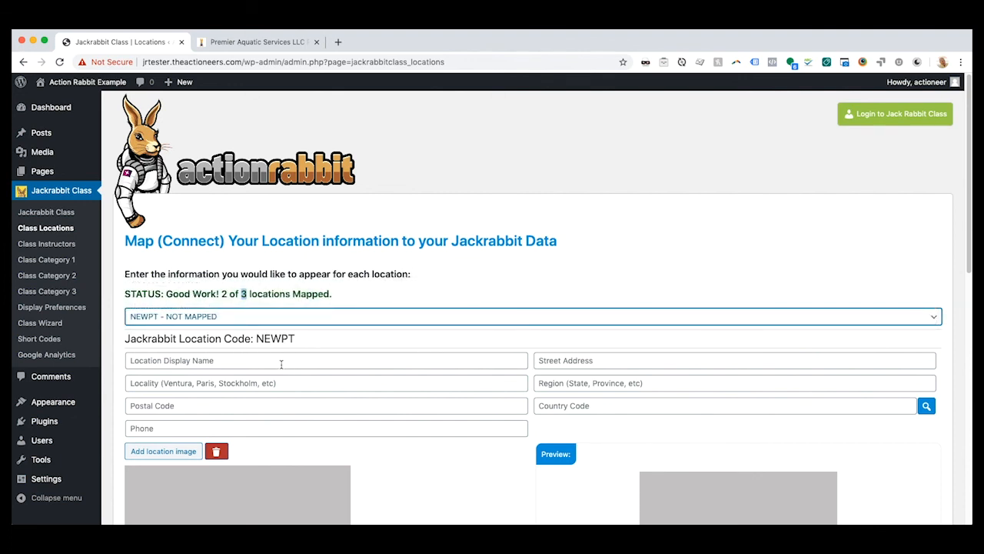
{"action": "scroll", "coordinate": [394, 453], "scroll_direction": "down", "scroll_amount": 2}
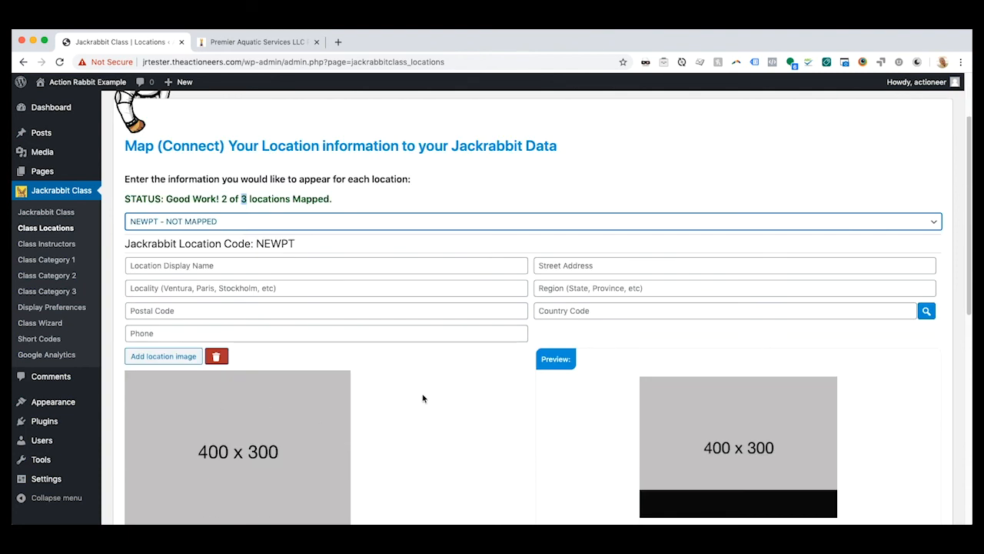